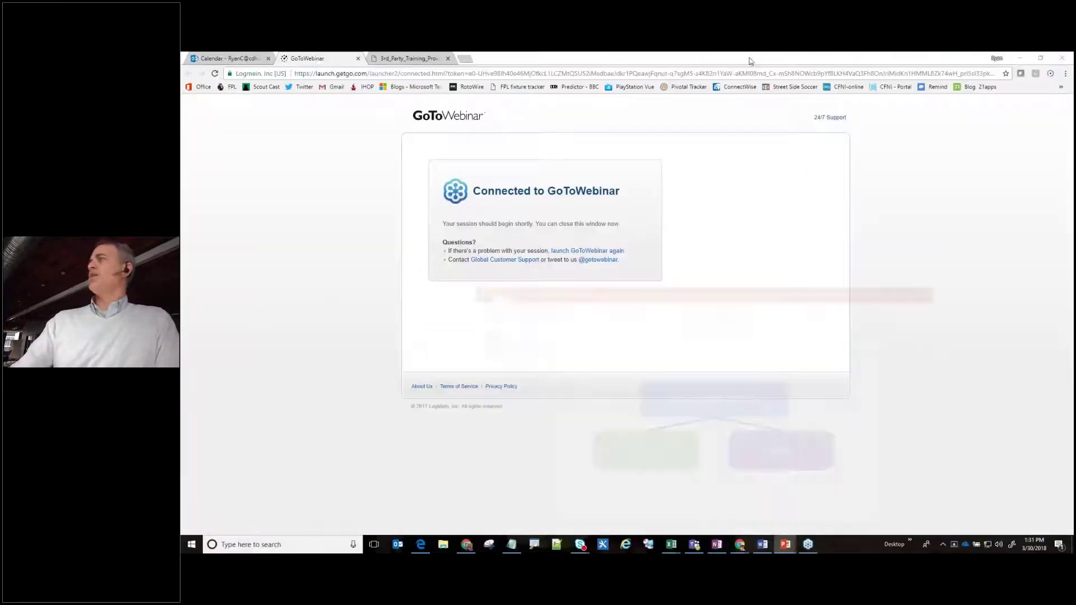
# Minimize Outlook and Skype for Business and go to the admin center's Security & privacy settings.
pyautogui.click(230, 60)
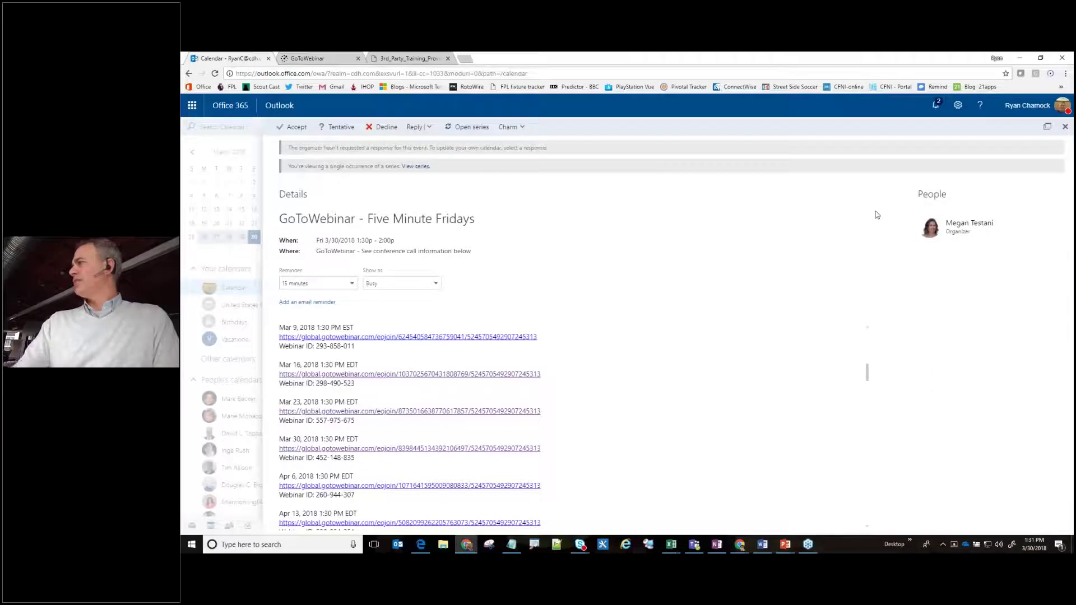
pyautogui.click(1020, 58)
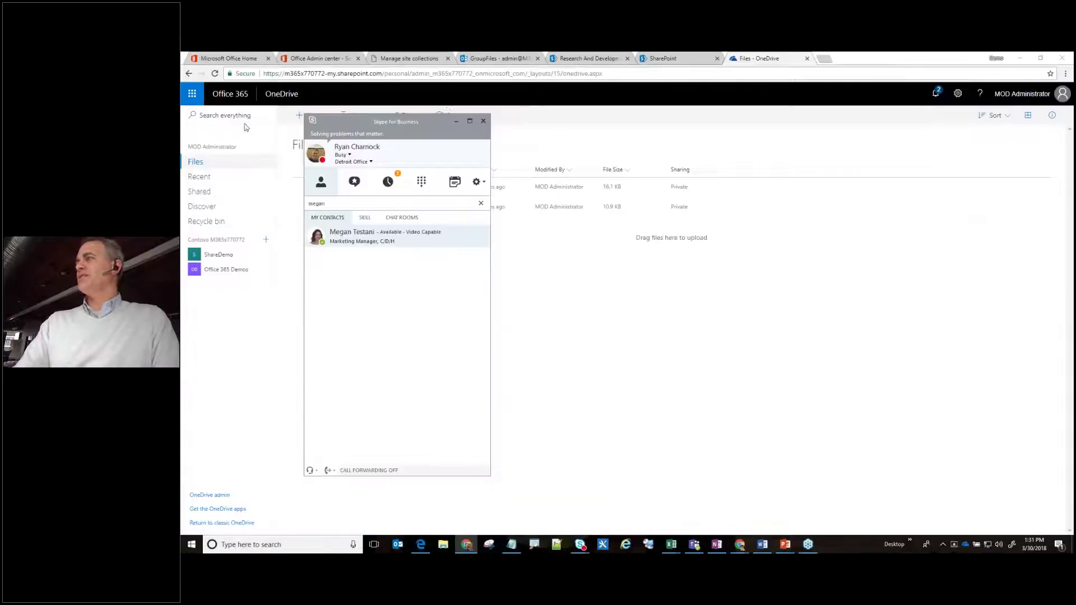
pyautogui.click(454, 122)
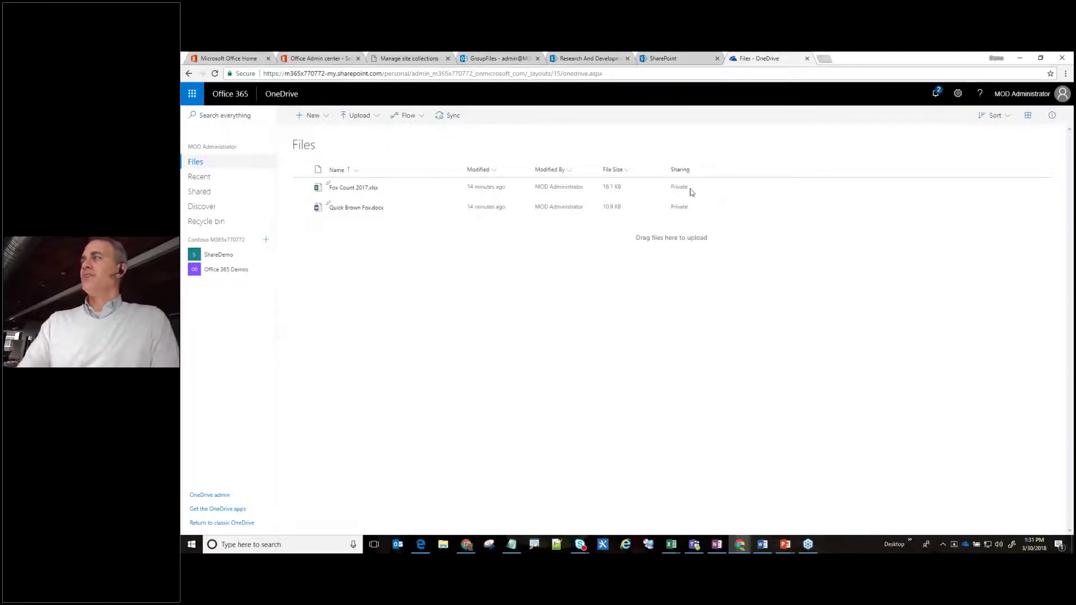
pyautogui.click(412, 63)
pyautogui.click(317, 58)
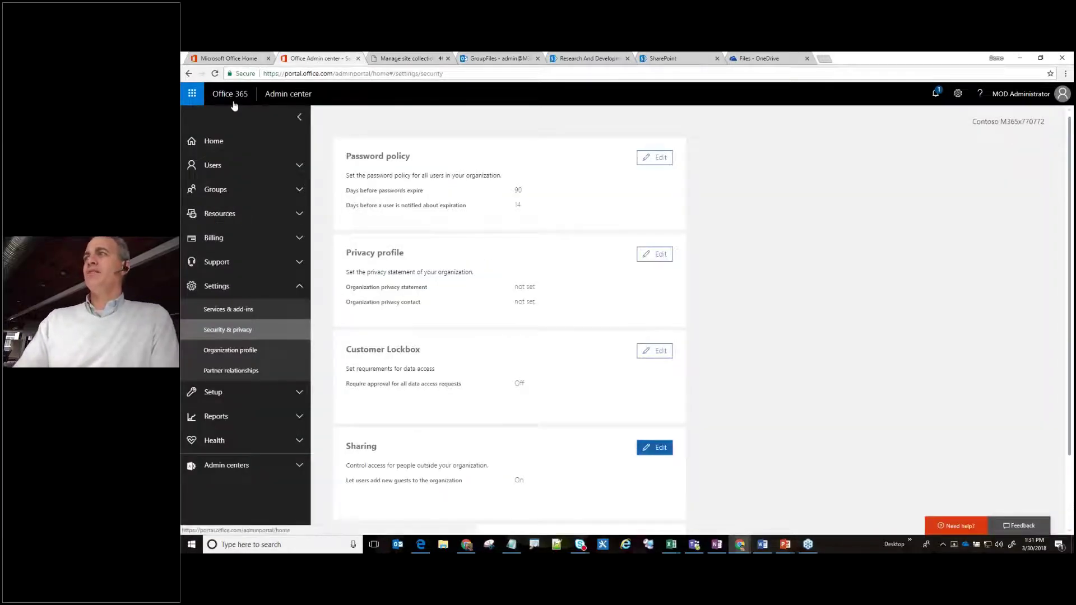
# Review the Security & privacy Sharing setting that lets users add new guests, then close it unchanged.
pyautogui.click(303, 96)
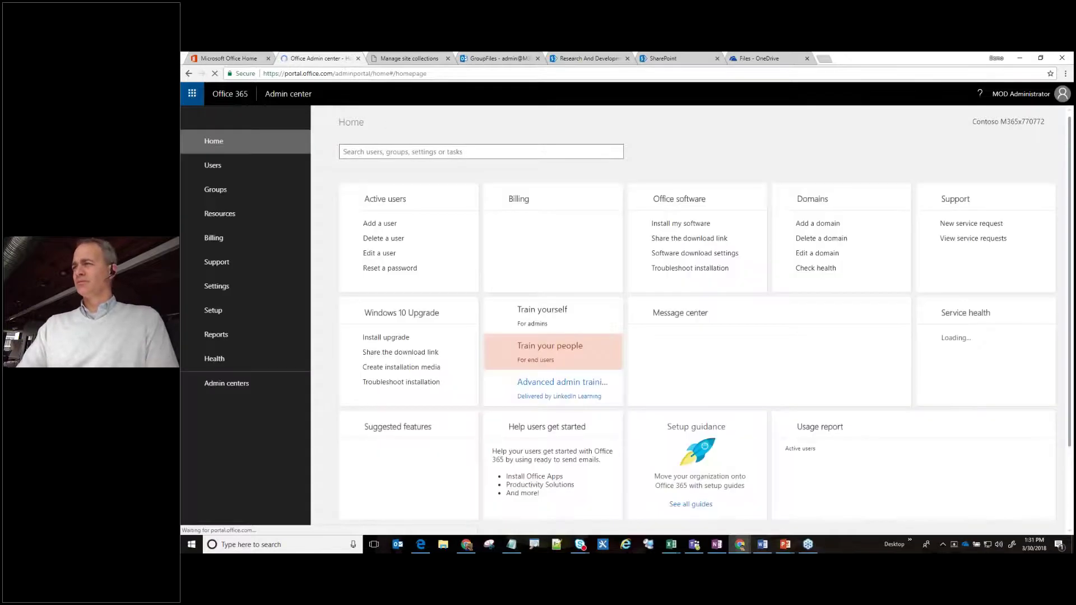
pyautogui.click(192, 94)
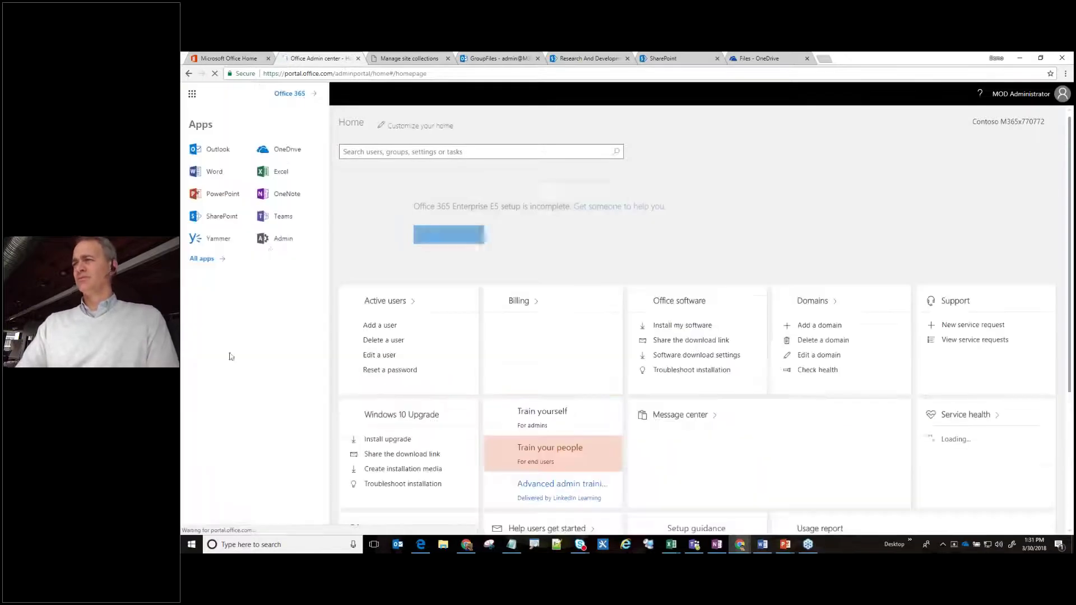
pyautogui.click(276, 241)
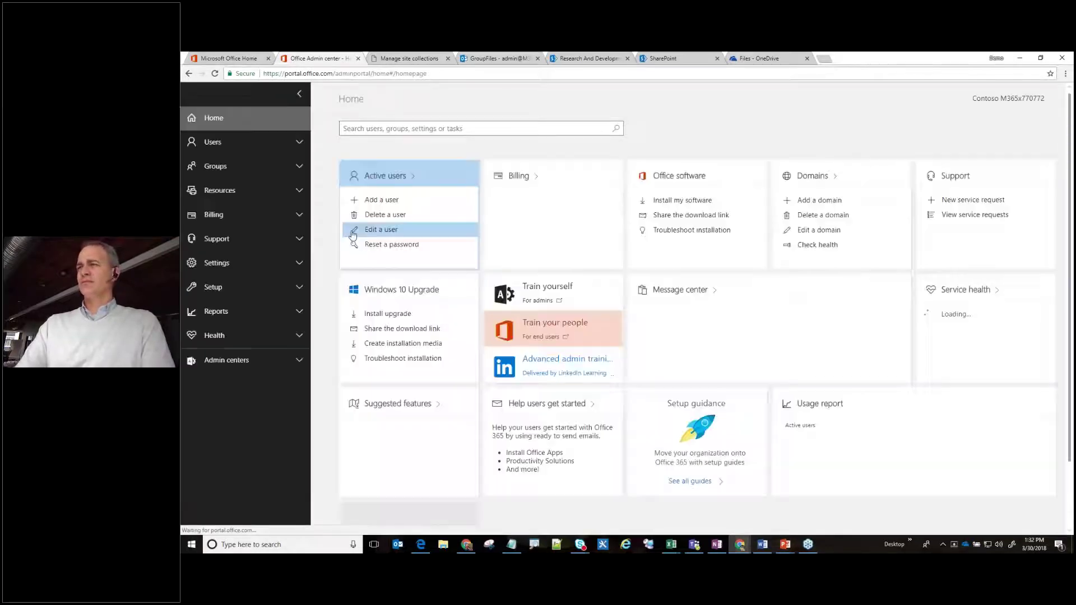
pyautogui.click(215, 288)
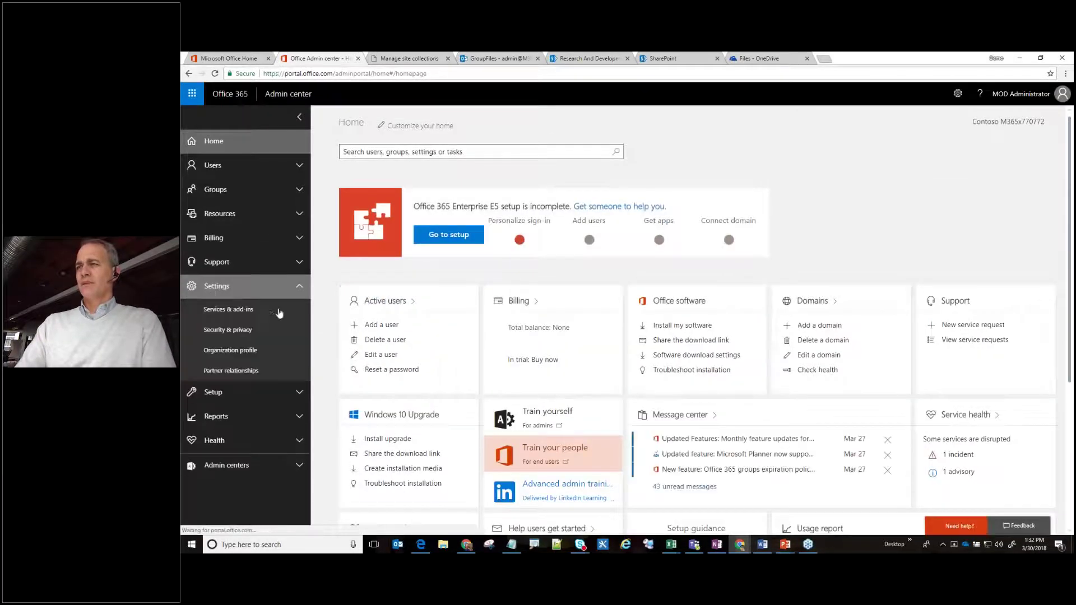
pyautogui.click(227, 330)
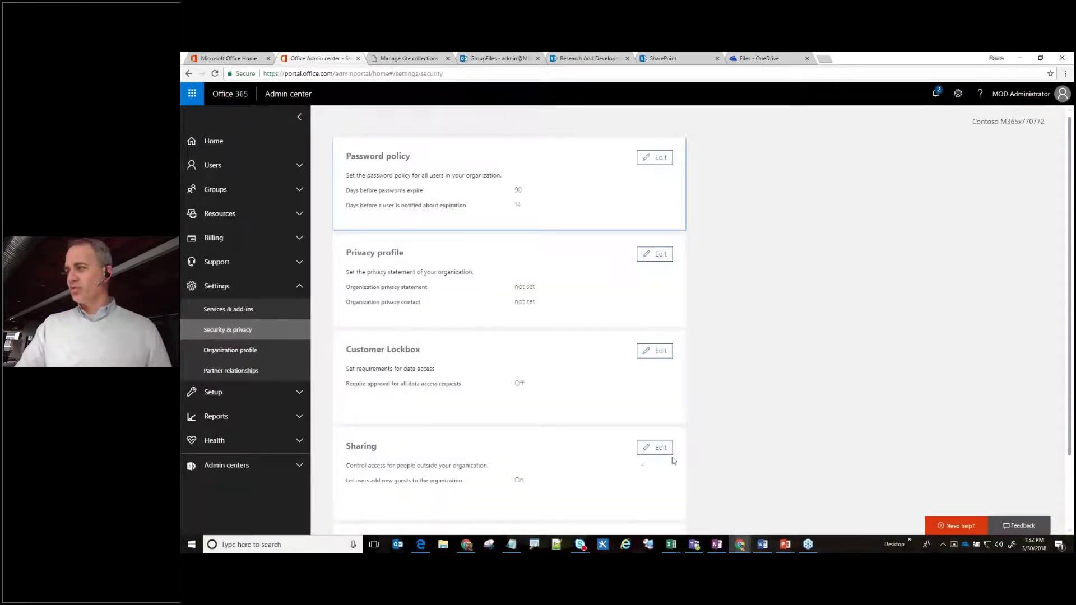
pyautogui.click(657, 448)
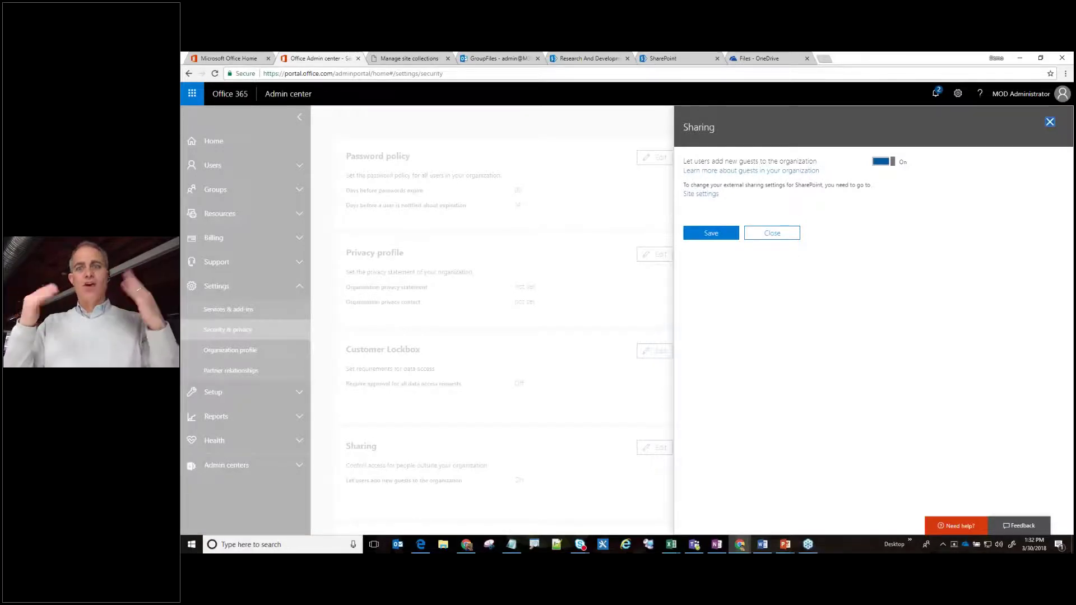
pyautogui.click(783, 236)
# Select Fox Count 2017.xlsx in the OneDrive Files list.
pyautogui.click(751, 59)
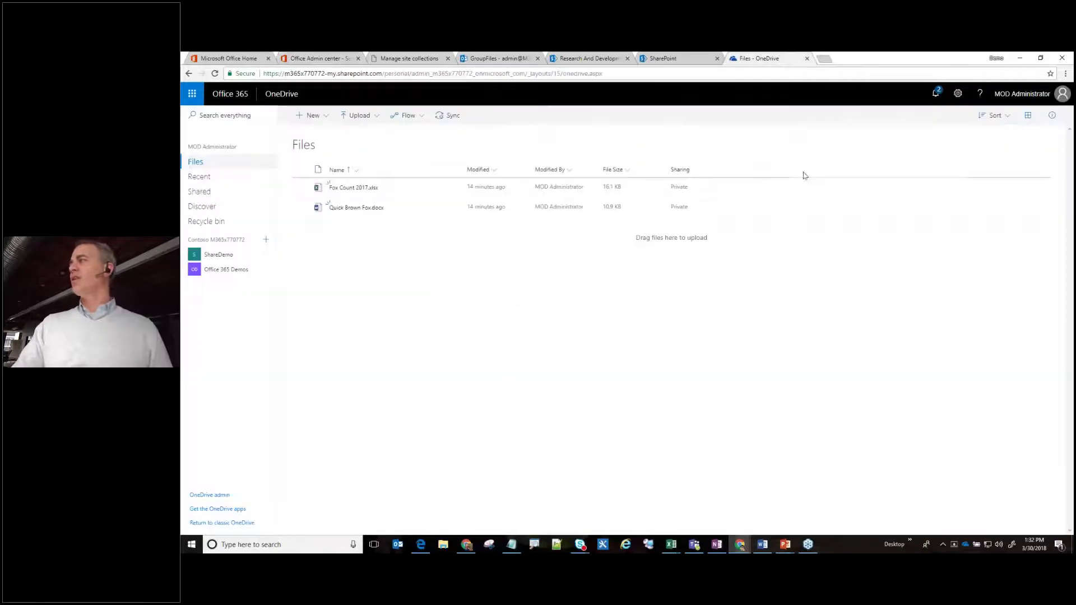
pyautogui.click(301, 186)
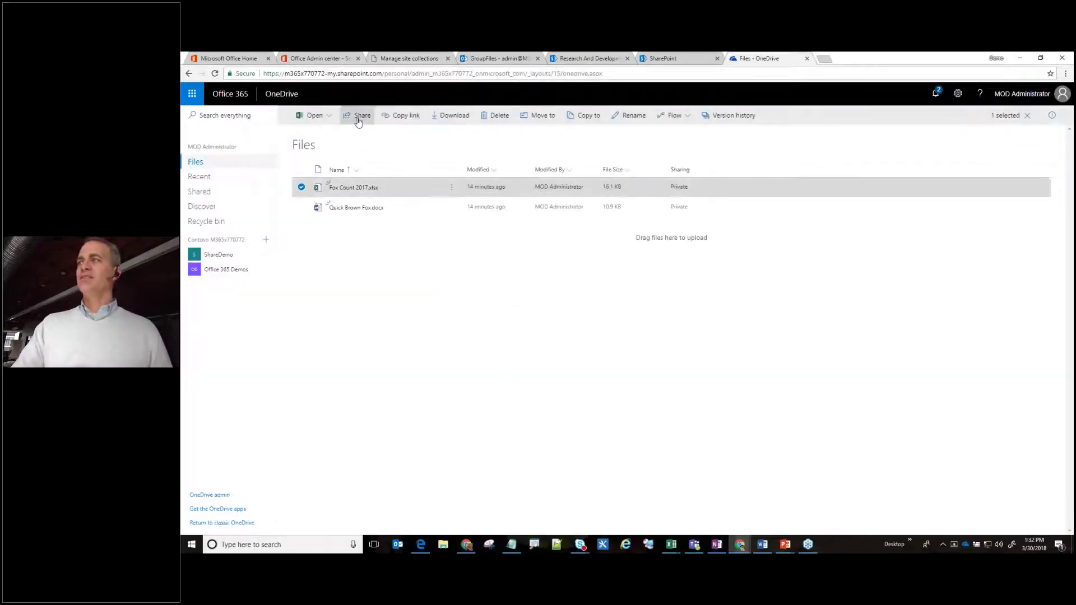
pyautogui.moveTo(375, 128); pyautogui.dragTo(537, 336)
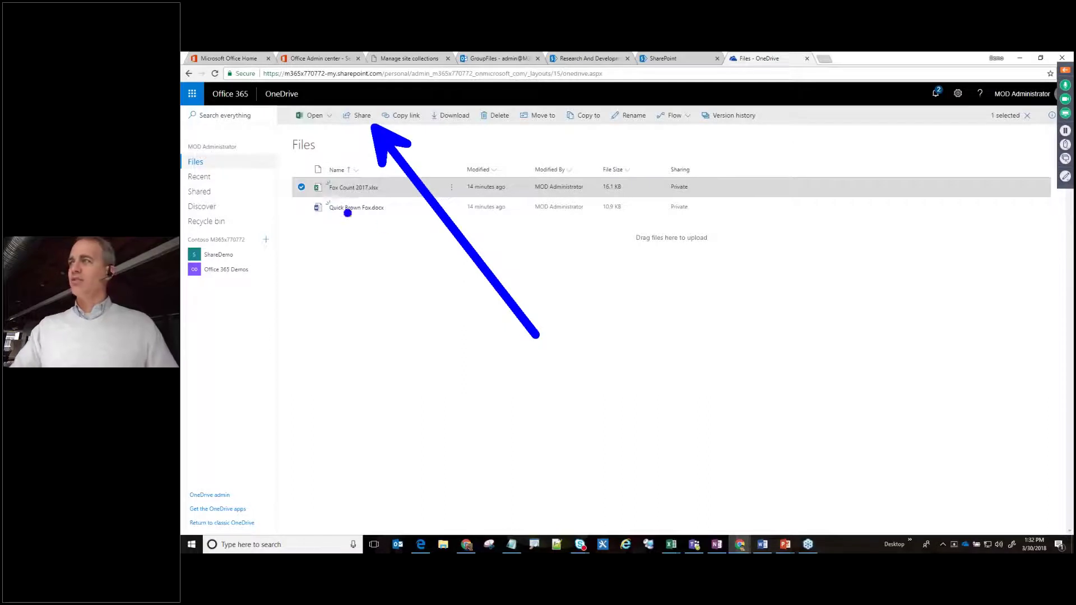
pyautogui.press('Escape')
# Check the file's sharing link options, find Anyone unavailable, and return to the admin center.
pyautogui.click(357, 116)
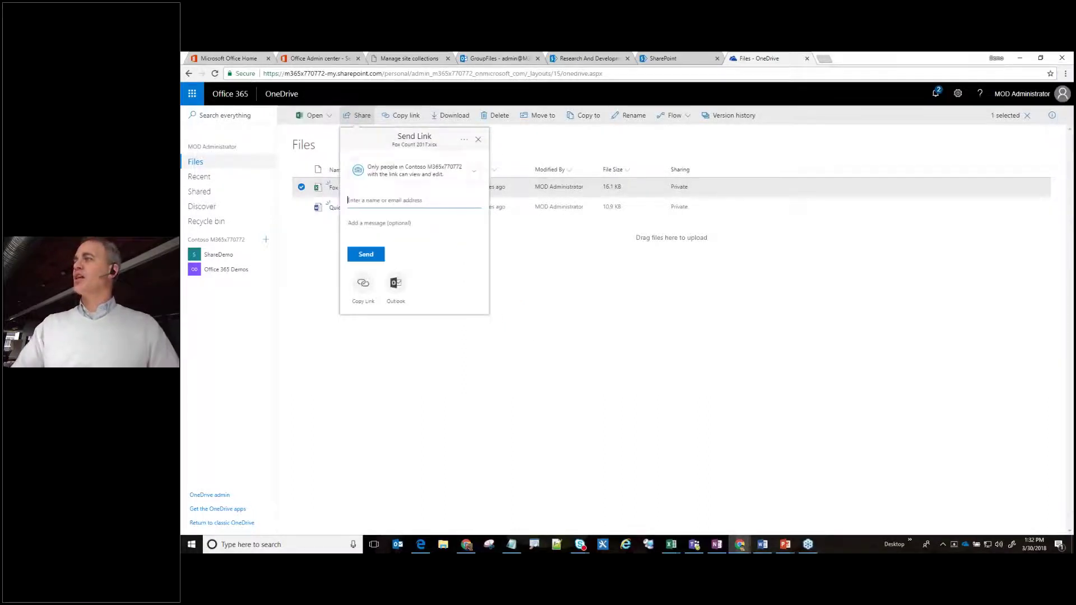
pyautogui.click(377, 171)
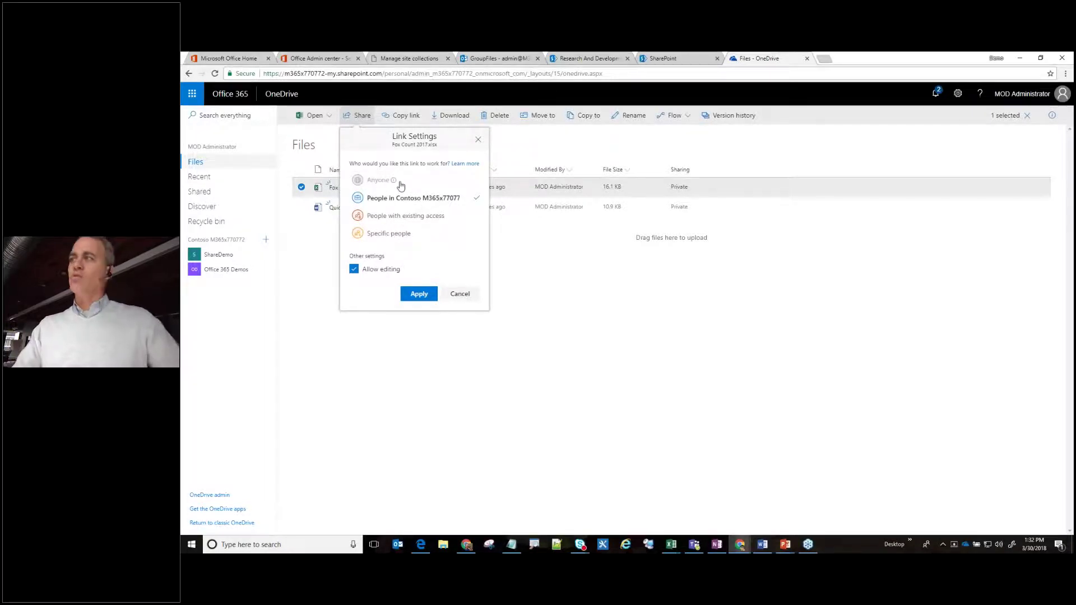
pyautogui.moveTo(402, 180); pyautogui.dragTo(524, 120)
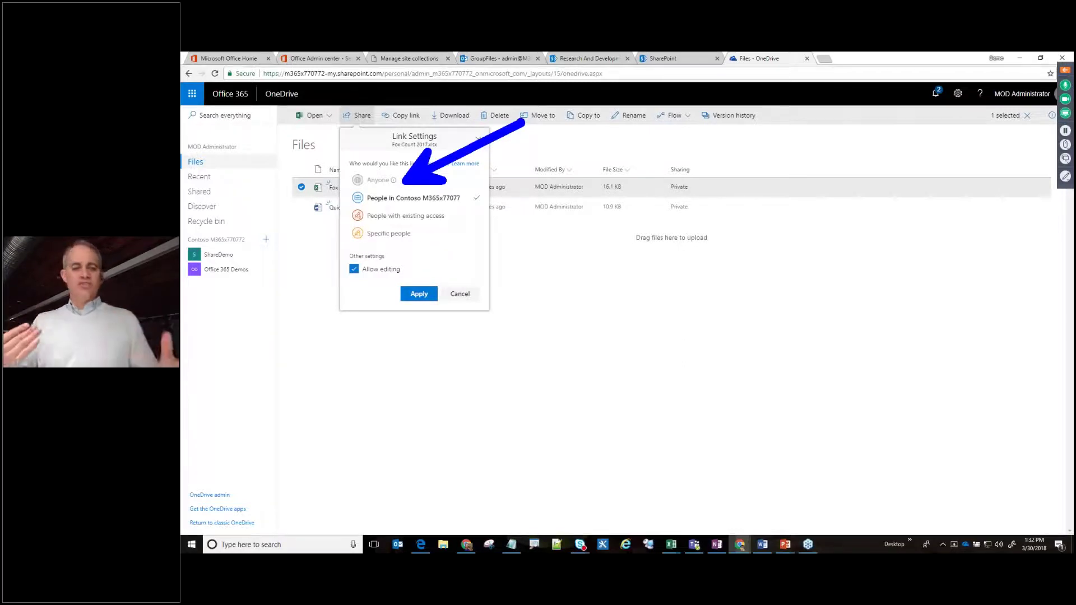
pyautogui.press('Escape')
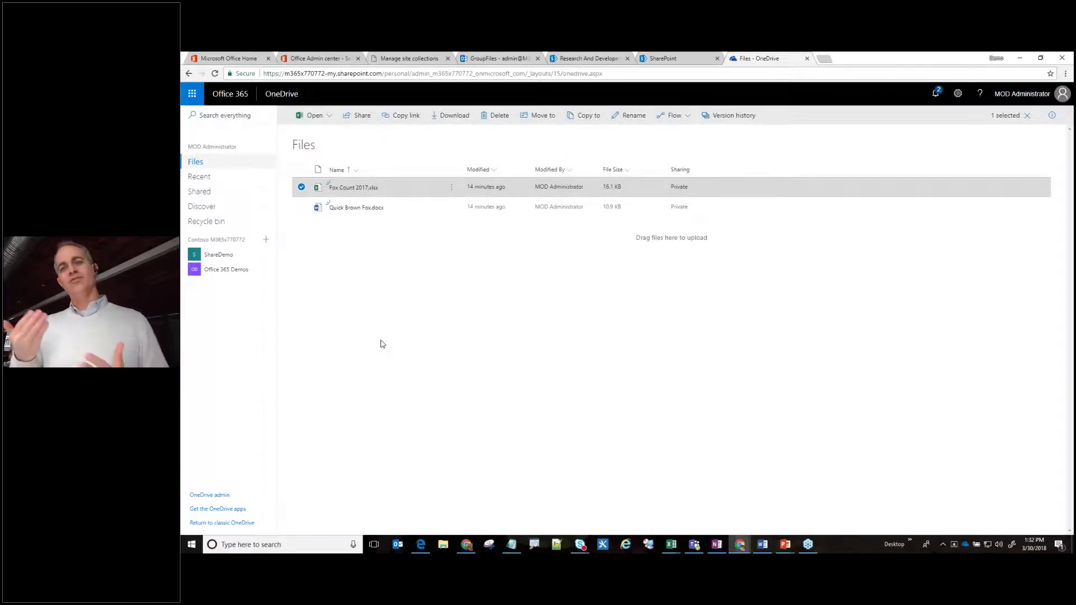
pyautogui.click(328, 58)
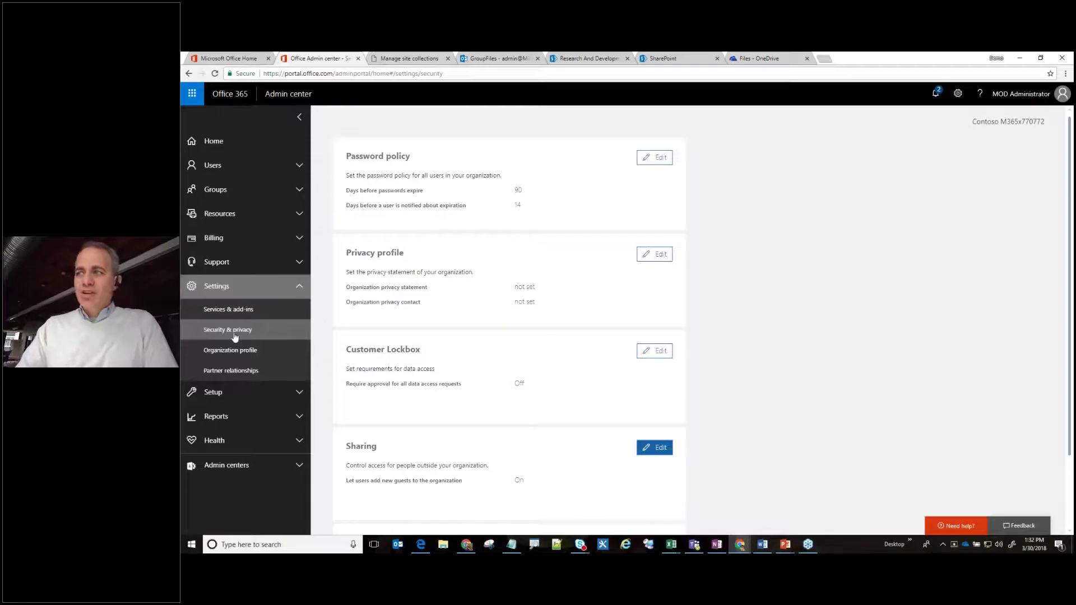
# Open the Sites sharing settings under Services & add-ins.
pyautogui.moveTo(490, 278)
pyautogui.mouseDown()
pyautogui.moveTo(276, 330)
pyautogui.moveTo(420, 242)
pyautogui.mouseUp()
pyautogui.press('Escape')
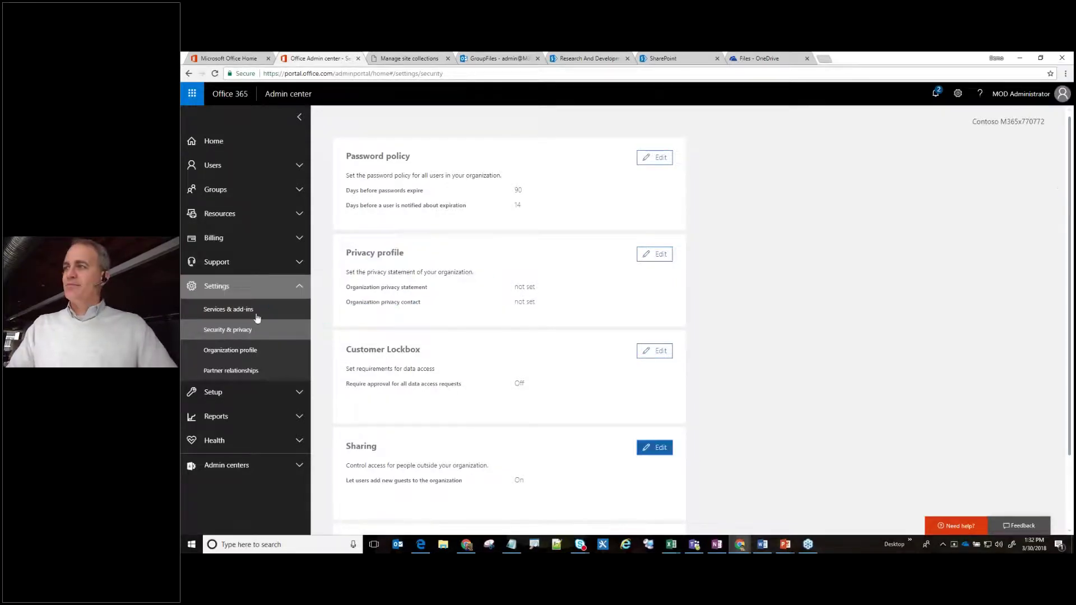
pyautogui.click(241, 316)
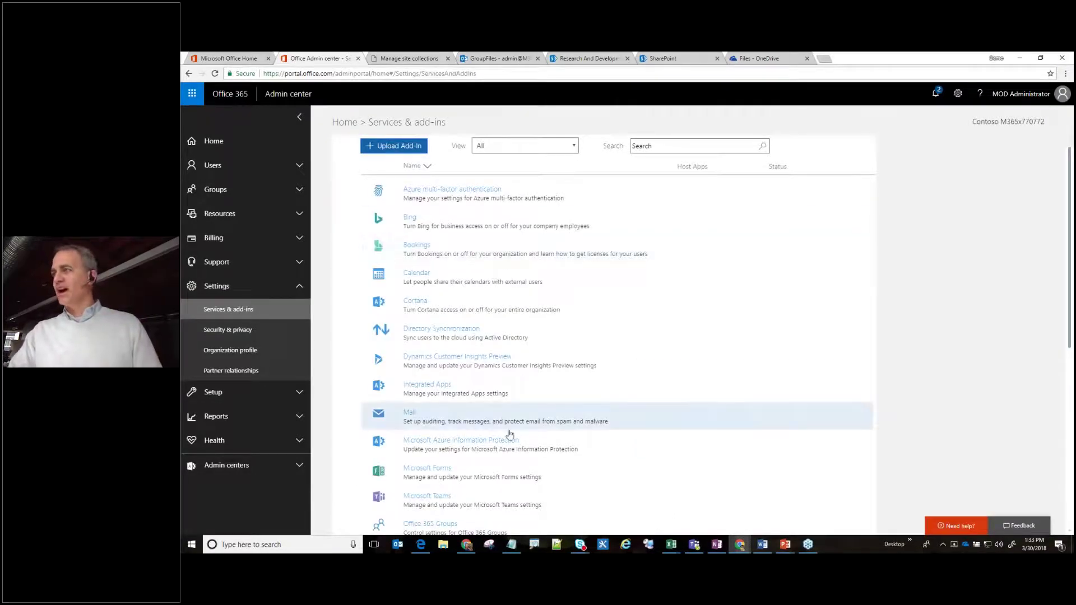
pyautogui.scroll(-3, 482, 446)
pyautogui.scroll(1, 443, 438)
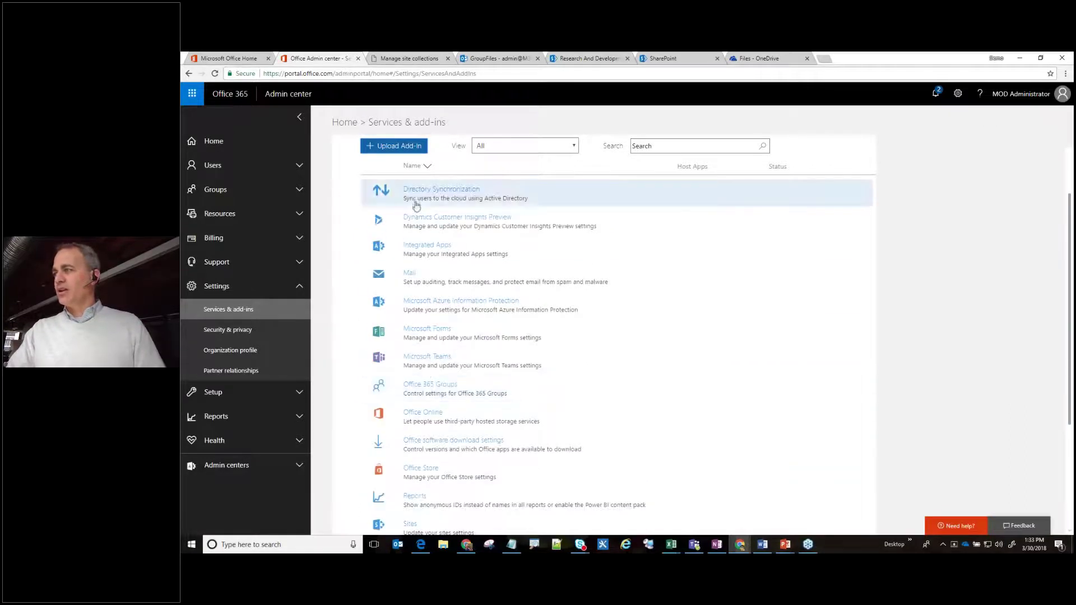
pyautogui.scroll(-2, 443, 476)
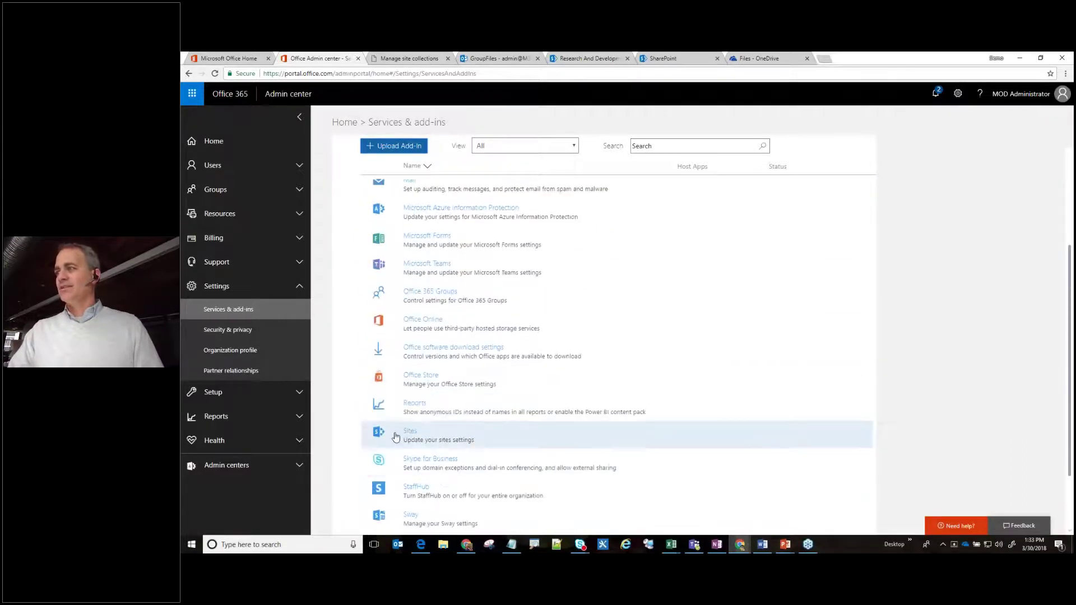
pyautogui.click(430, 440)
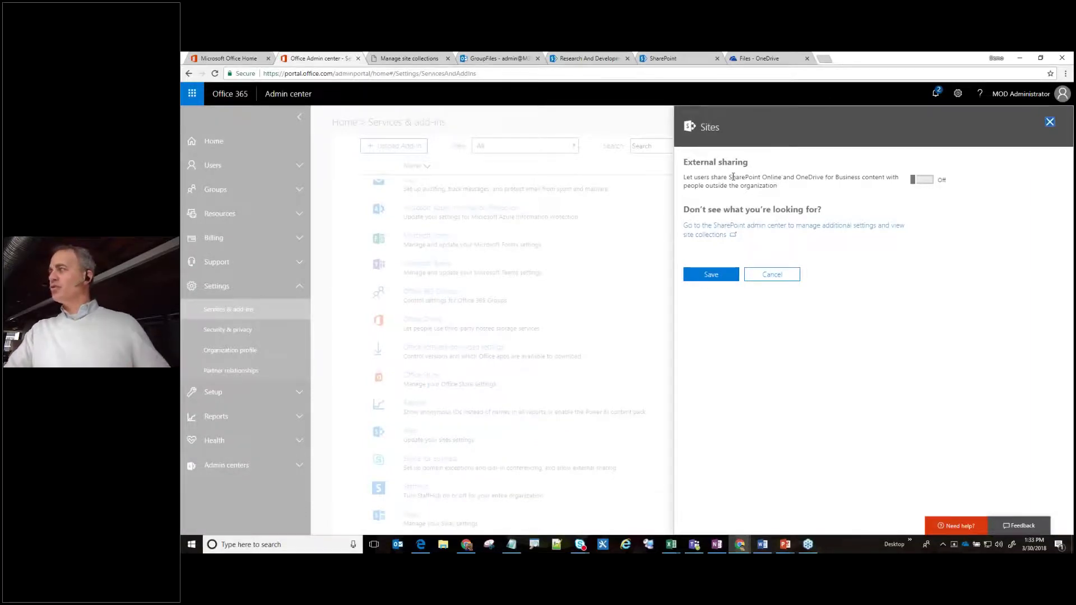
# Turn external sharing of SharePoint Online and OneDrive content On and save it.
pyautogui.moveTo(733, 177); pyautogui.dragTo(822, 177)
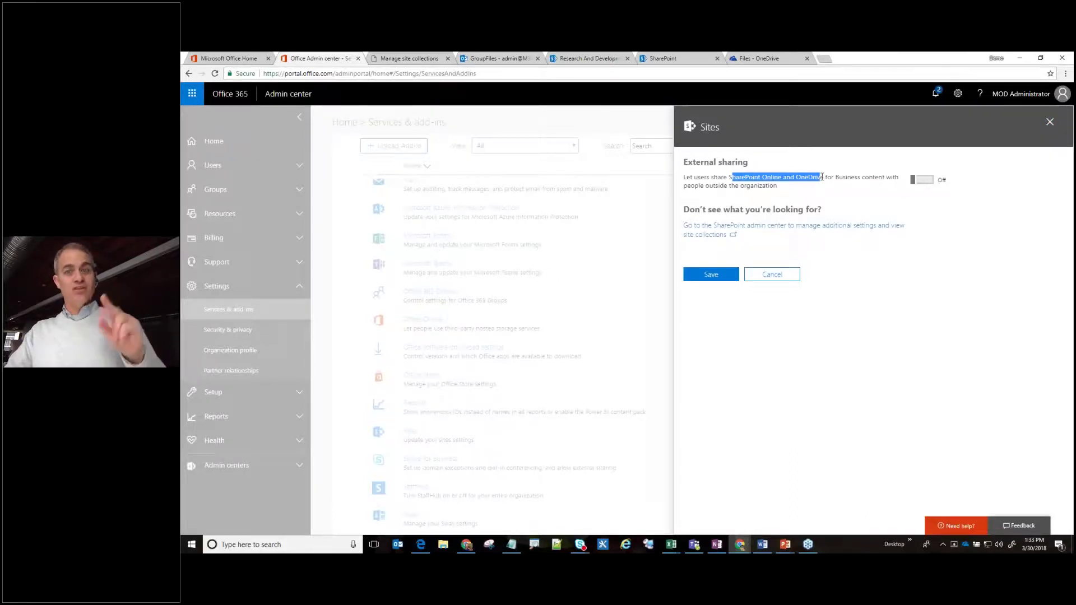
pyautogui.click(922, 180)
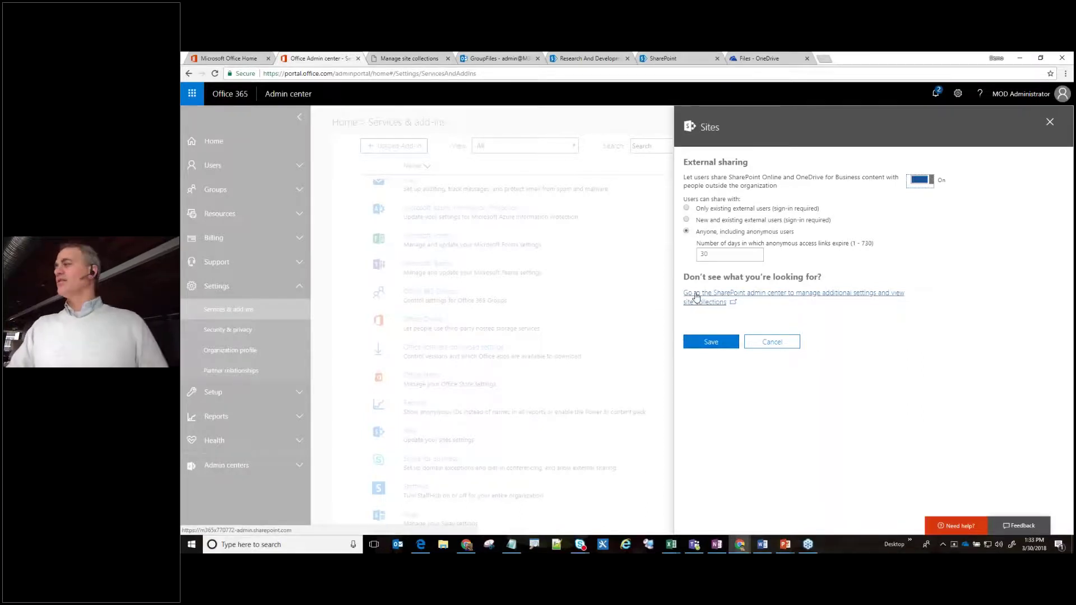
pyautogui.click(711, 342)
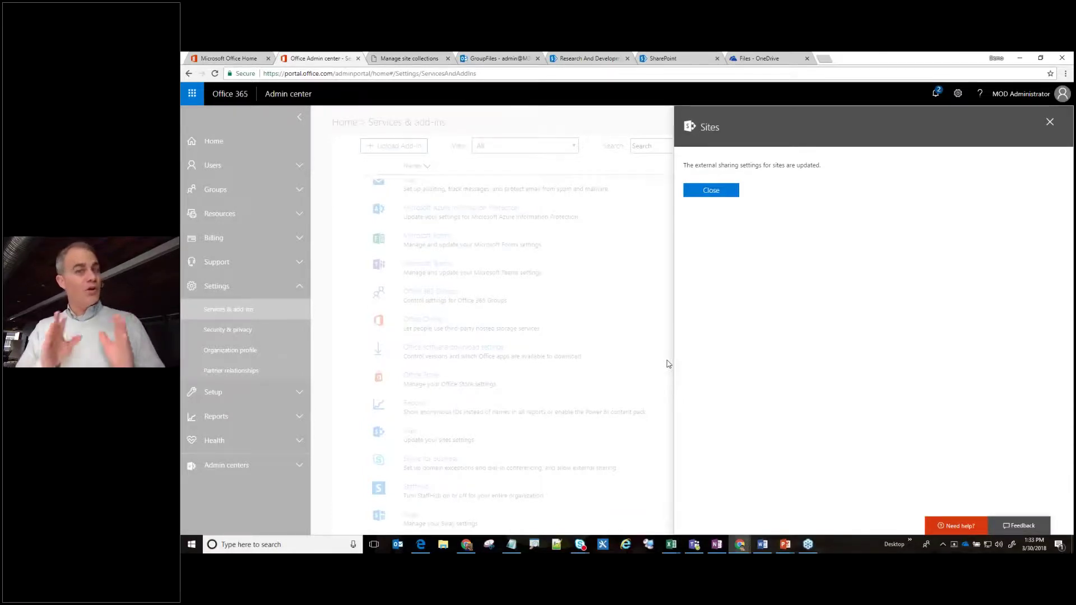
pyautogui.click(722, 191)
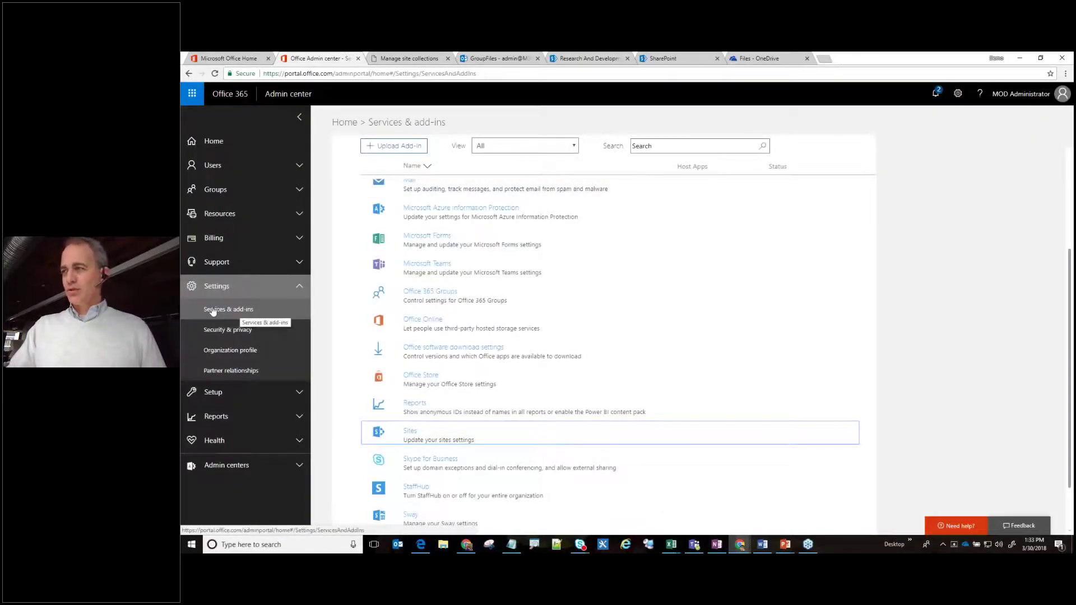
# Open the sharing settings page in the SharePoint admin center.
pyautogui.click(221, 465)
pyautogui.scroll(-3, 234, 474)
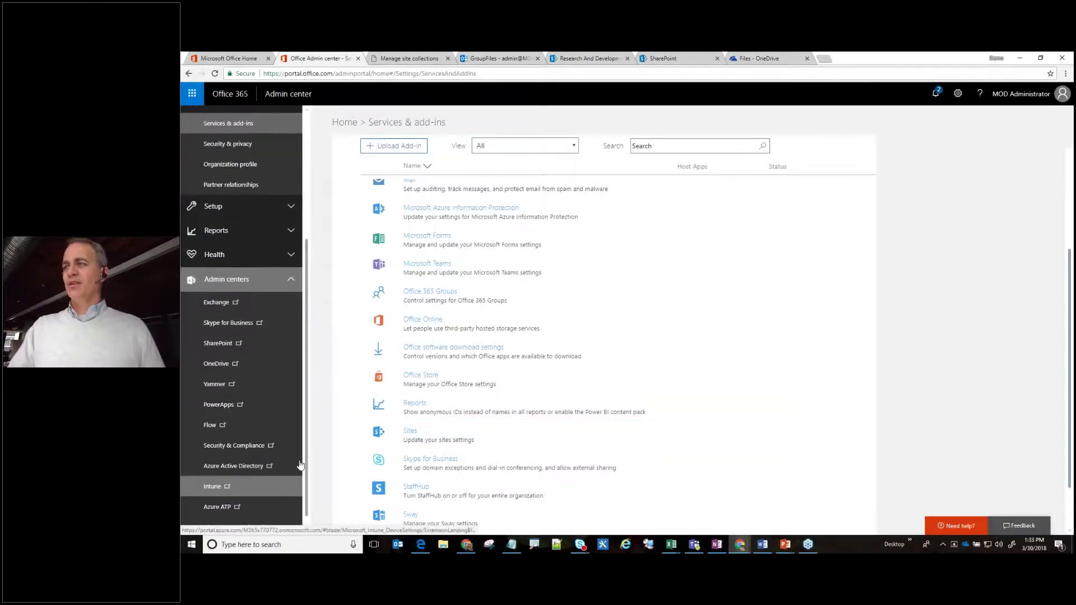
pyautogui.click(227, 347)
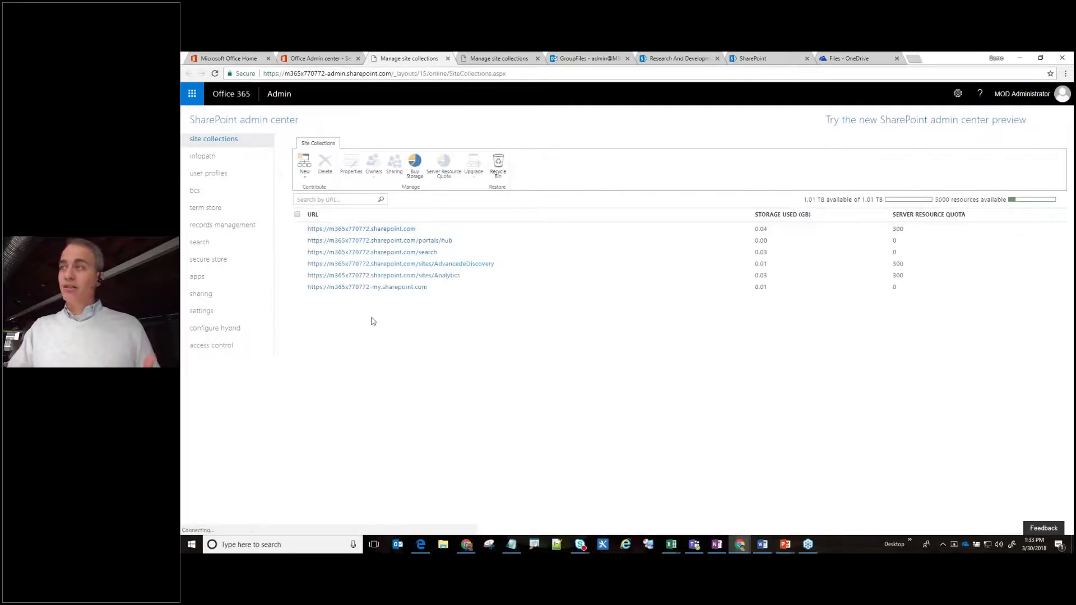
pyautogui.click(206, 296)
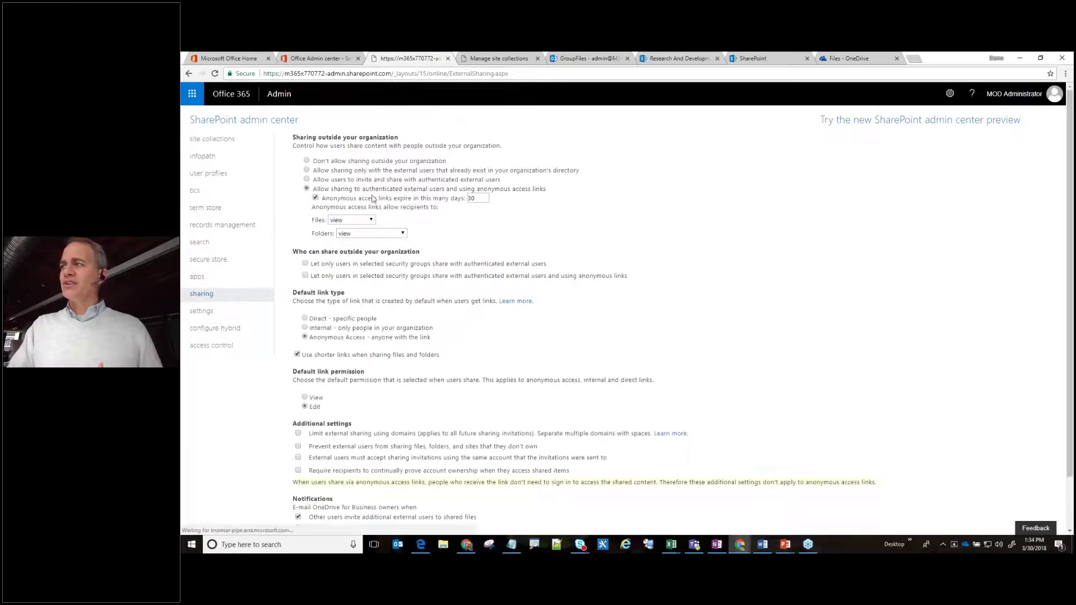
# Change the anonymous access link expiry from 30 to 7 days.
pyautogui.click(471, 198)
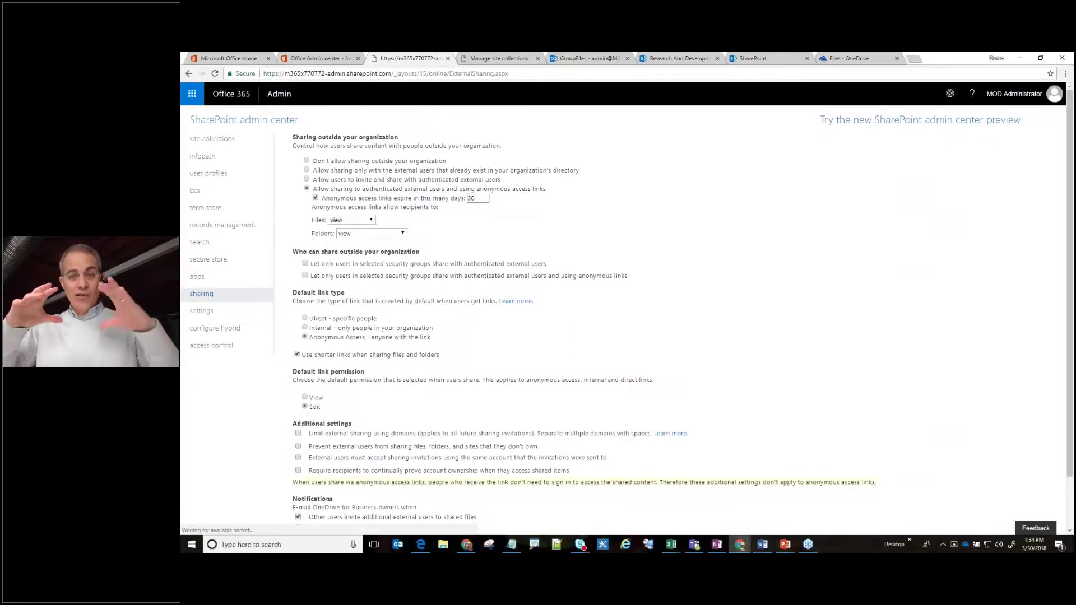
pyautogui.press('BackSpace')
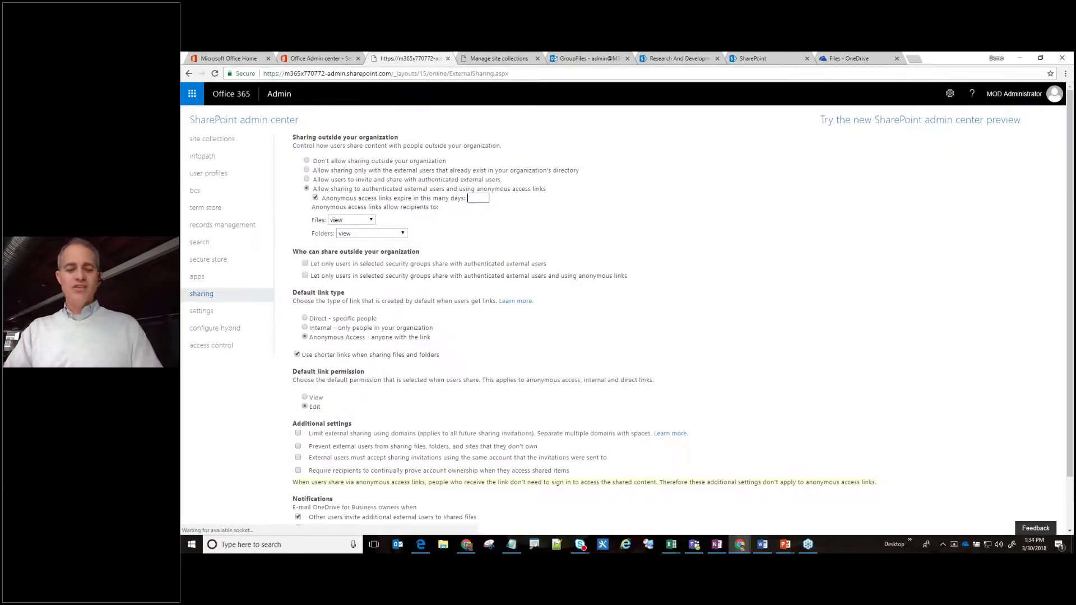
pyautogui.write('7')
pyautogui.press('Tab')
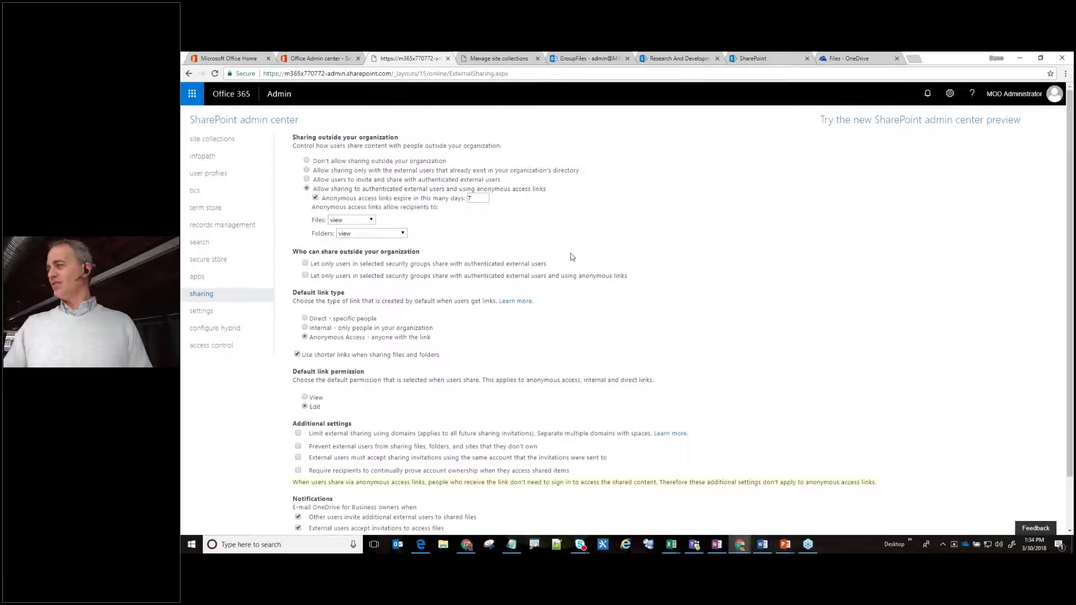
pyautogui.scroll(-2, 571, 256)
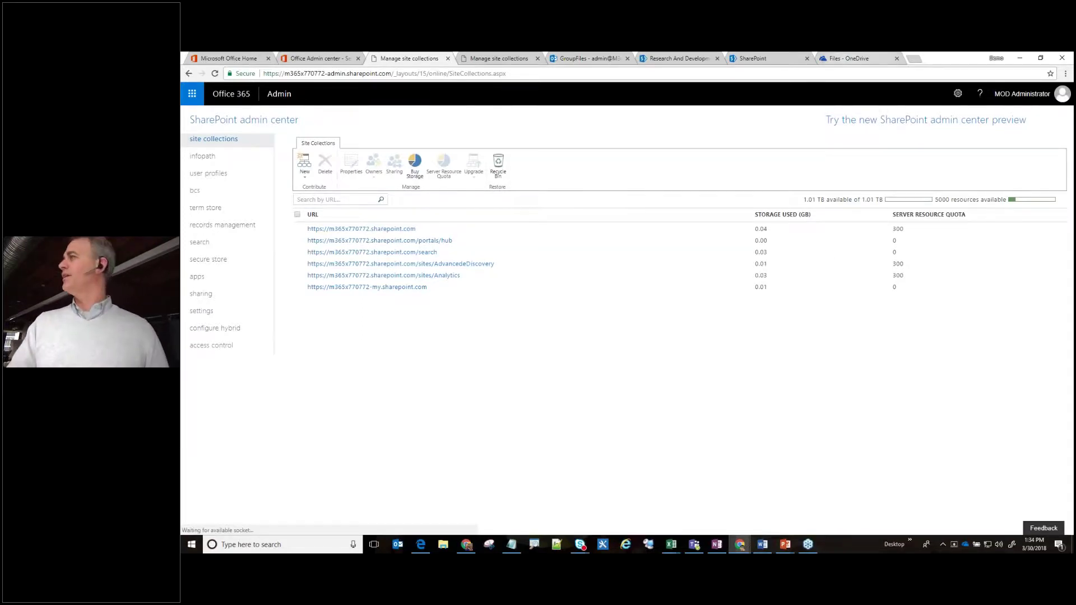
# Try an April 13 expiry on Fox Count 2017.xlsx's Anyone link, which admin policy rejects.
pyautogui.click(852, 58)
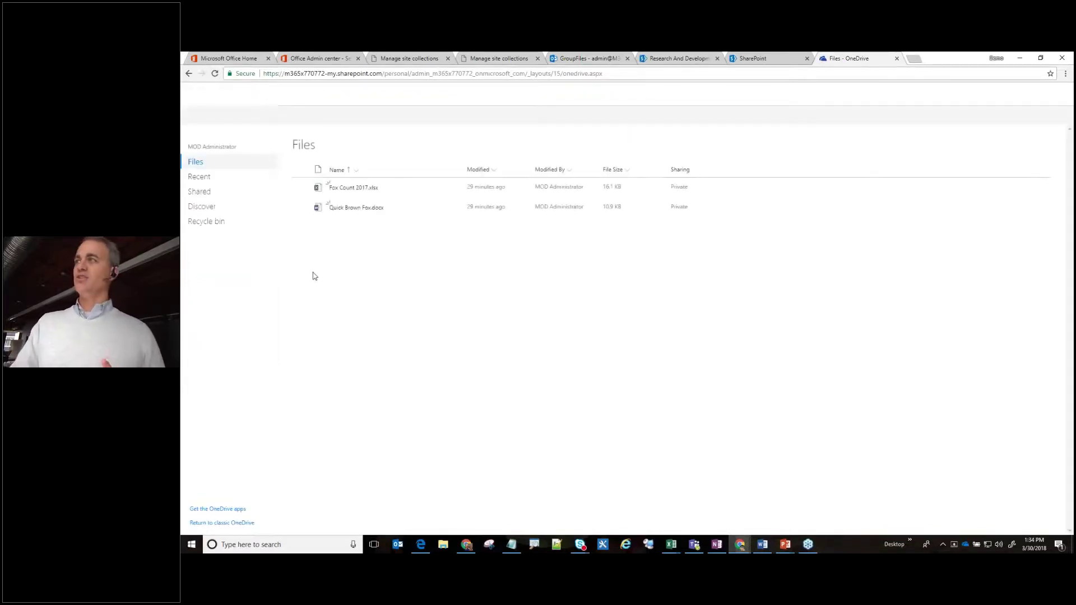
pyautogui.click(303, 190)
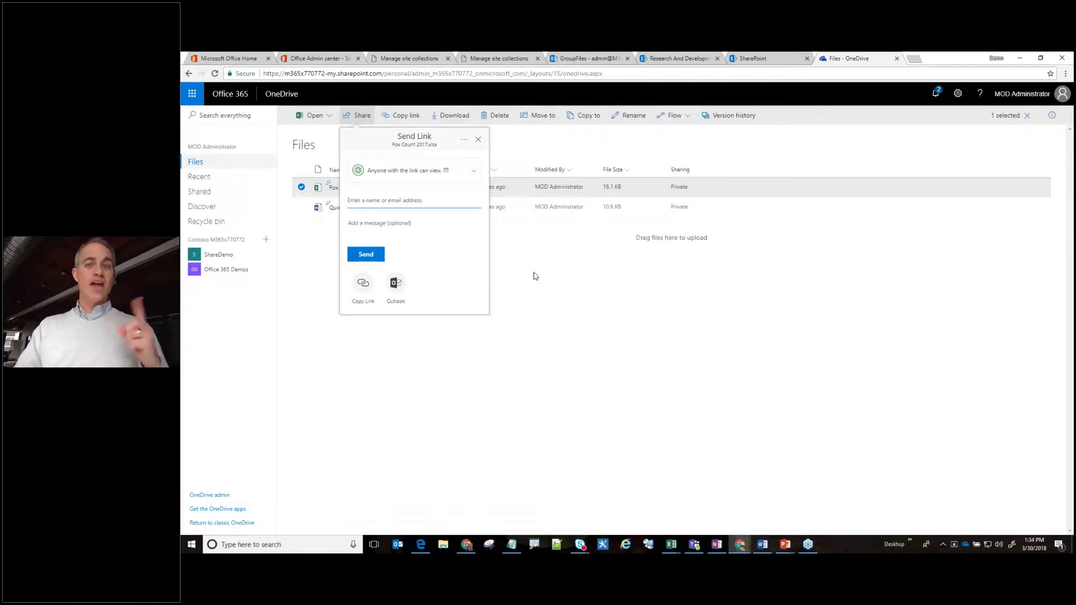
pyautogui.click(472, 171)
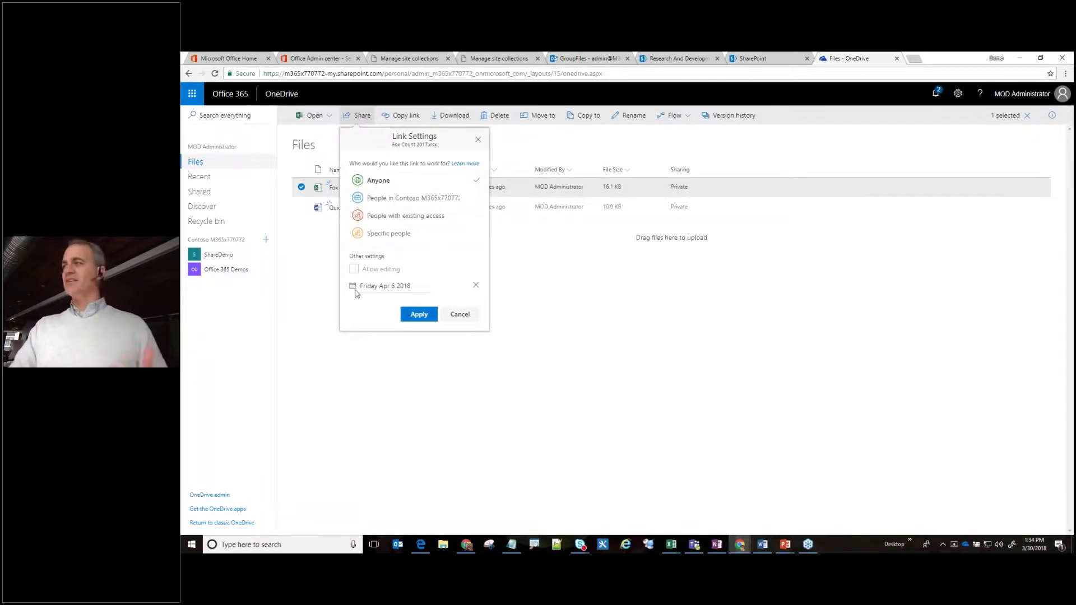
pyautogui.click(401, 292)
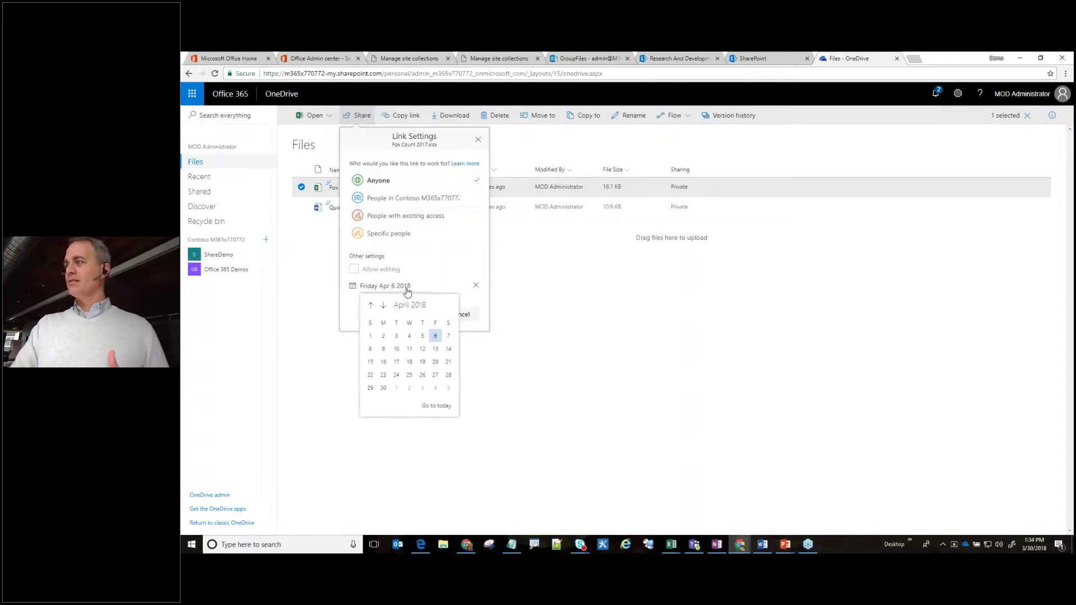
pyautogui.click(435, 349)
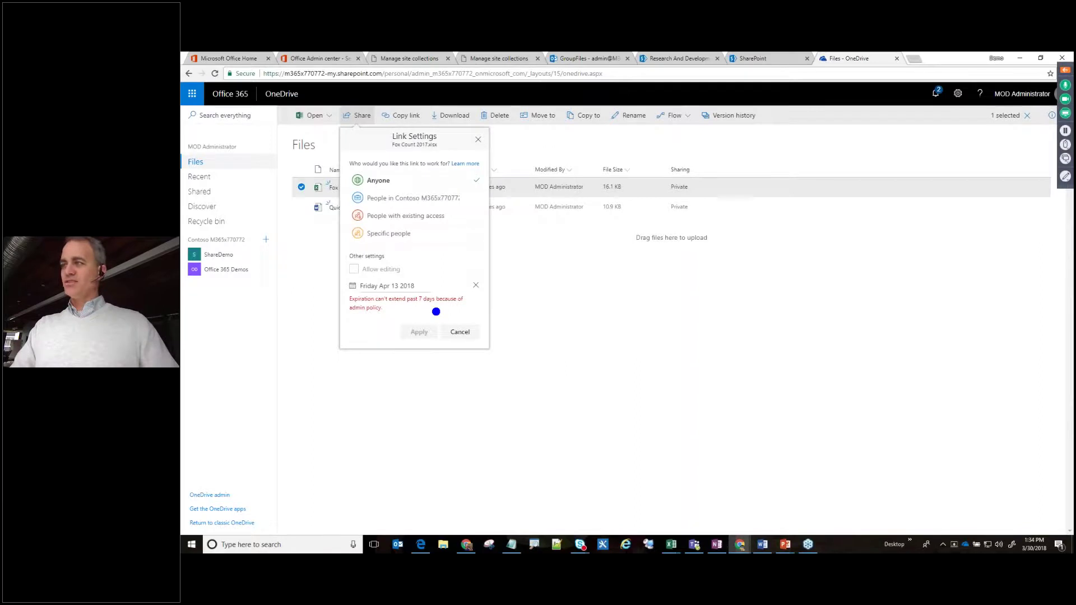
pyautogui.press('Escape')
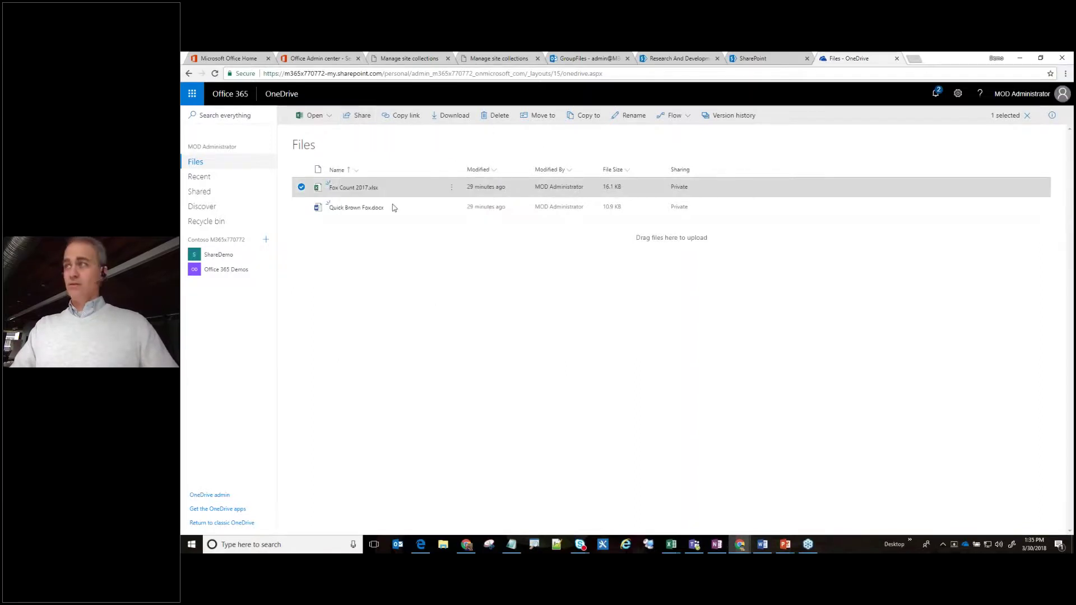
# Set the Anyone link expiry to Wednesday Apr 4 2018, replacing an initial April 11 pick.
pyautogui.click(361, 116)
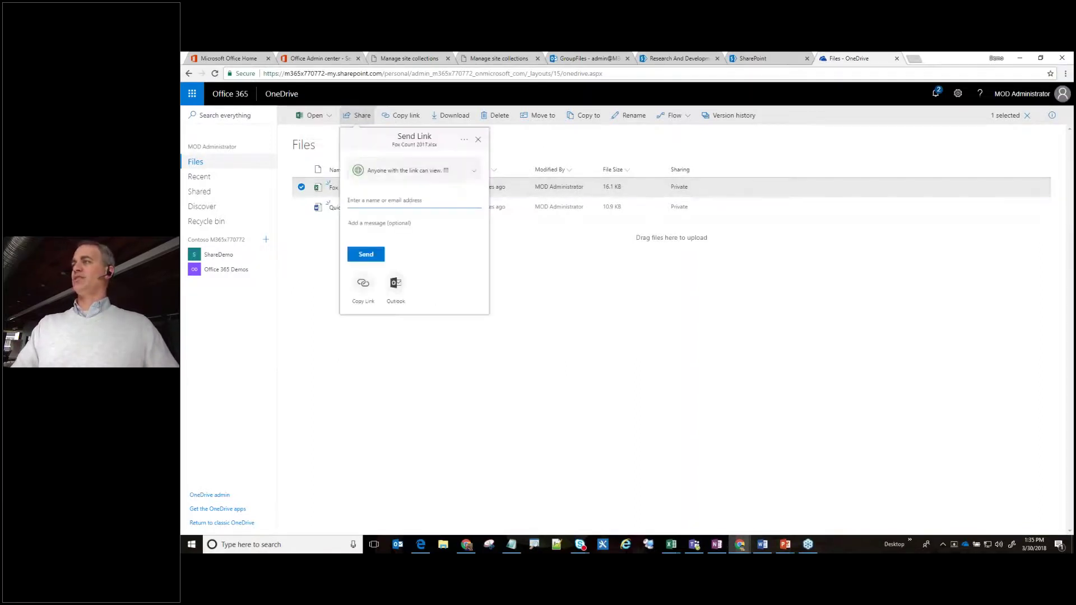
pyautogui.click(469, 172)
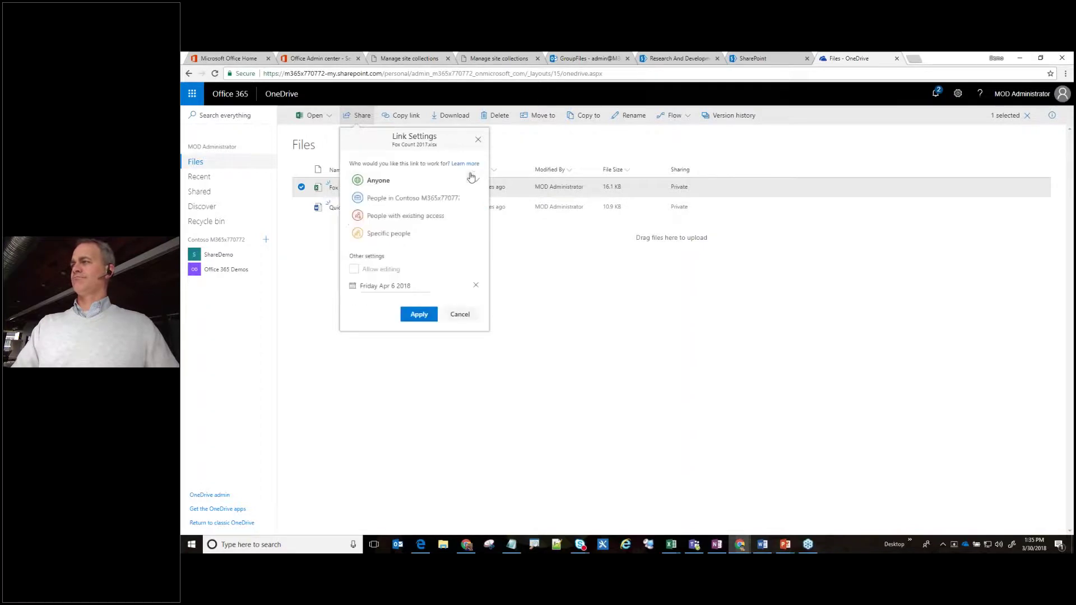
pyautogui.click(434, 288)
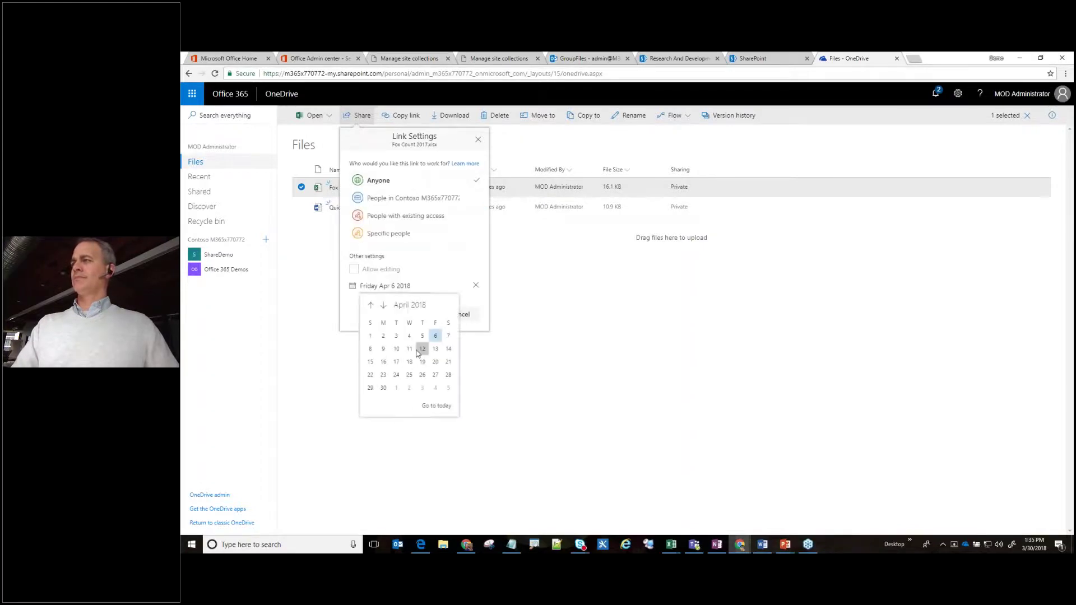
pyautogui.click(410, 350)
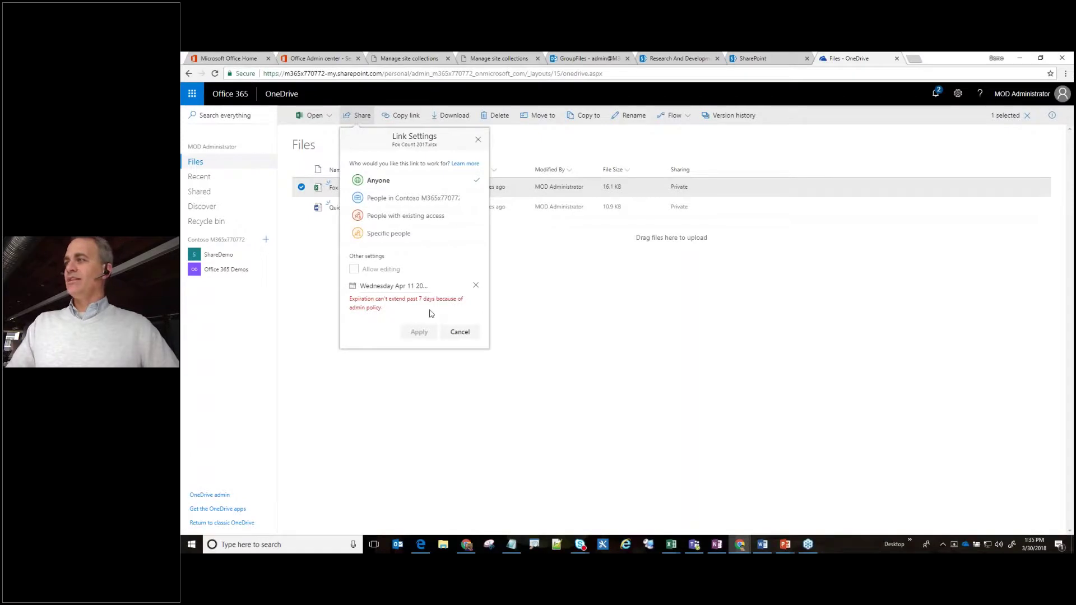
pyautogui.click(393, 286)
pyautogui.click(414, 338)
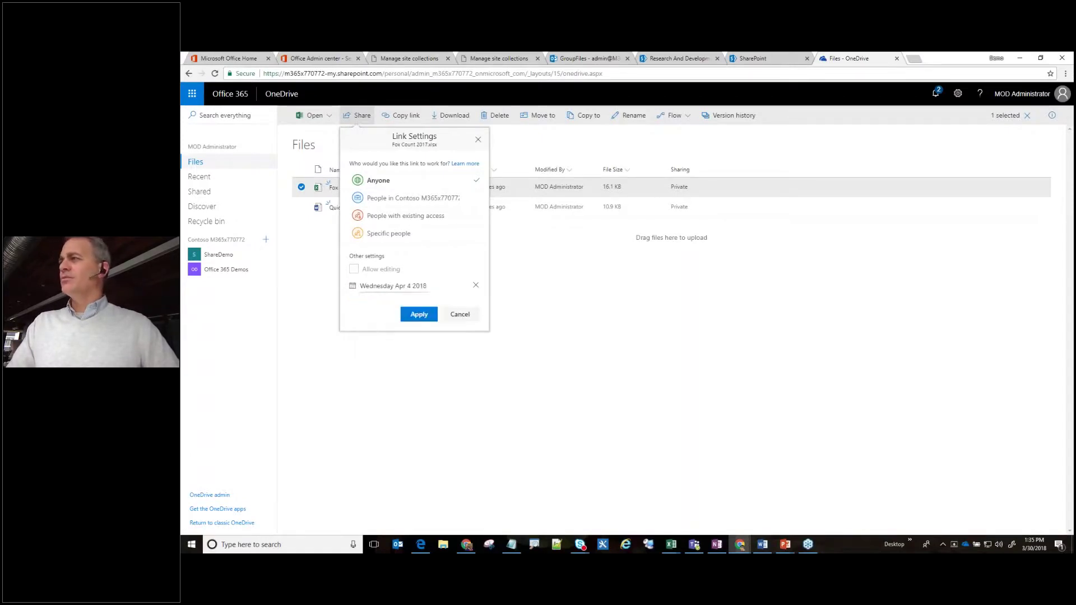
# Apply the link settings and add the external Gmail address as recipient.
pyautogui.click(421, 315)
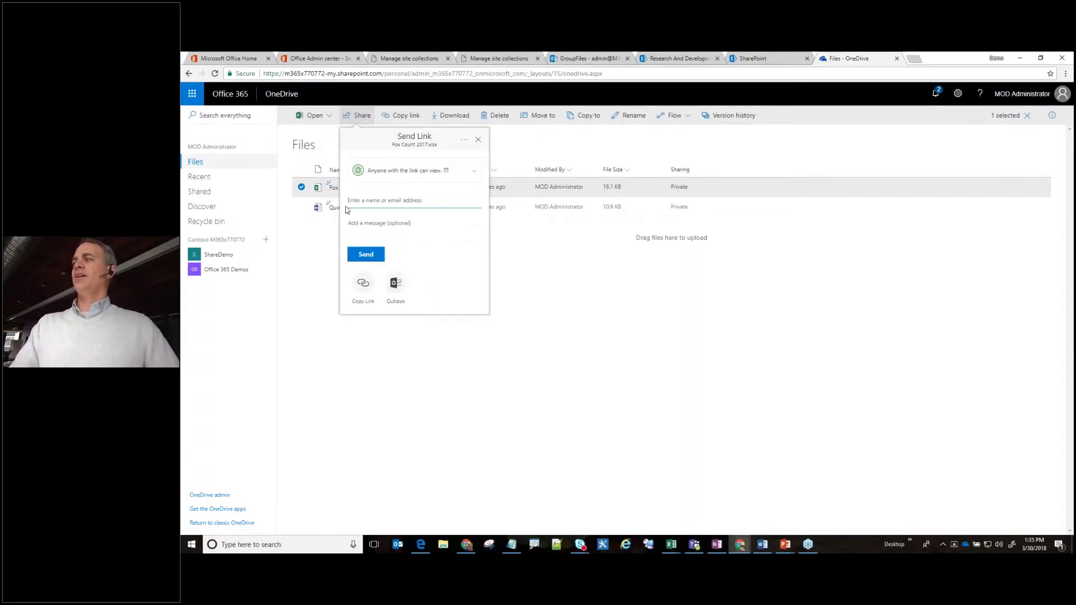
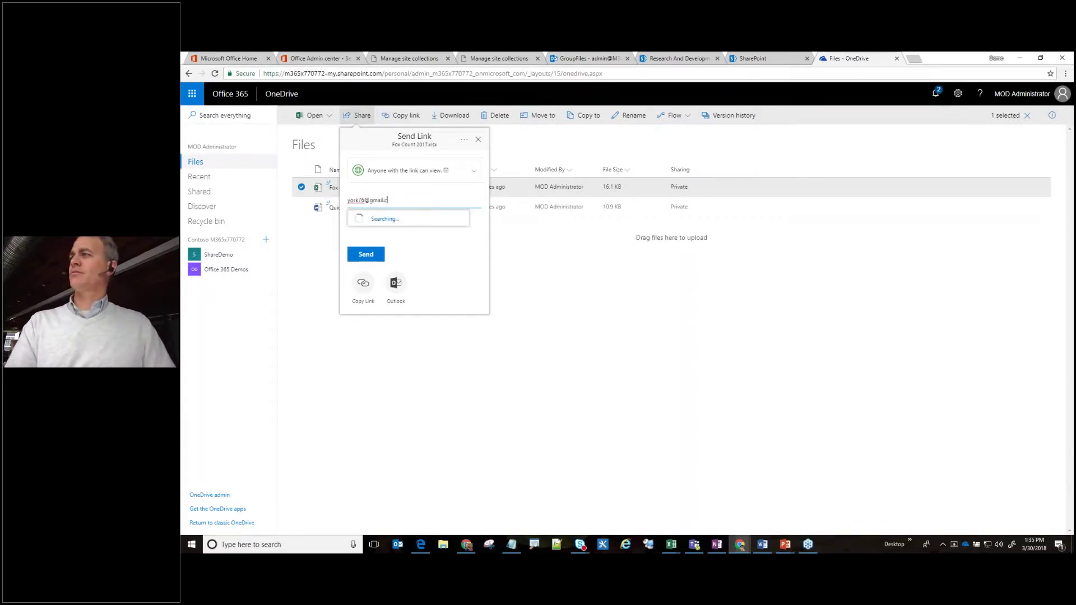
pyautogui.click(364, 222)
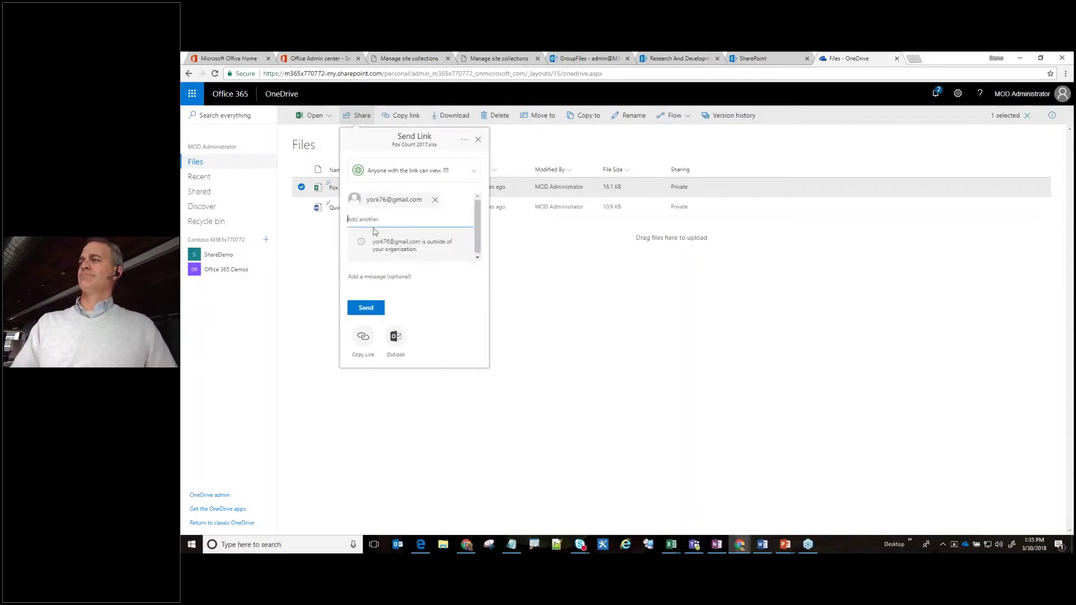
# Write a short message asking the recipient to review the doc and send the link.
pyautogui.click(377, 277)
pyautogui.write('Hi Poel')
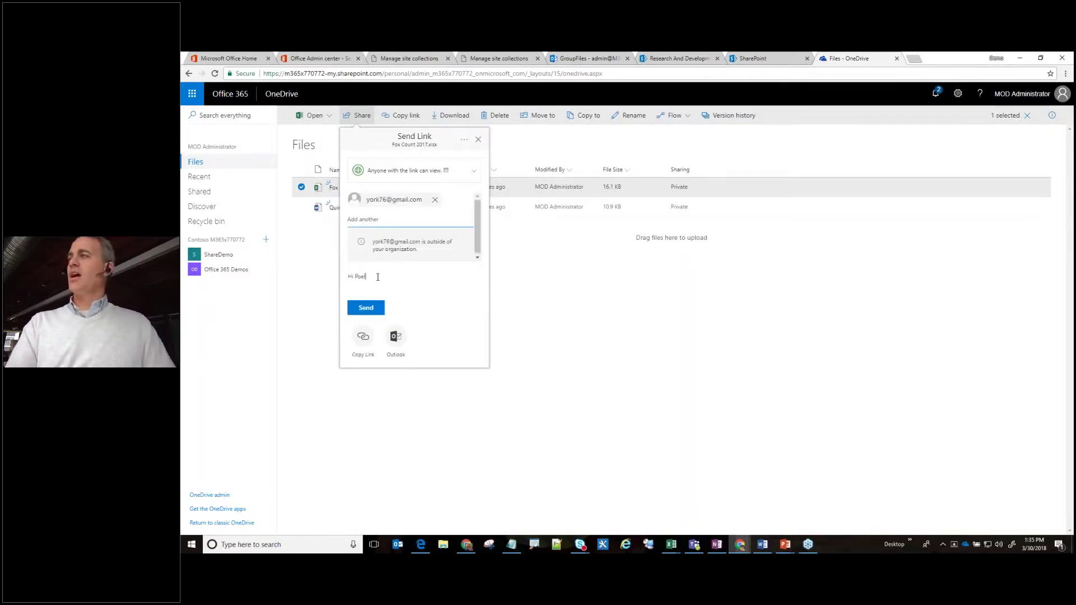
pyautogui.press('BackSpace')
pyautogui.press('BackSpace')
pyautogui.press('BackSpace')
pyautogui.write('lease ')
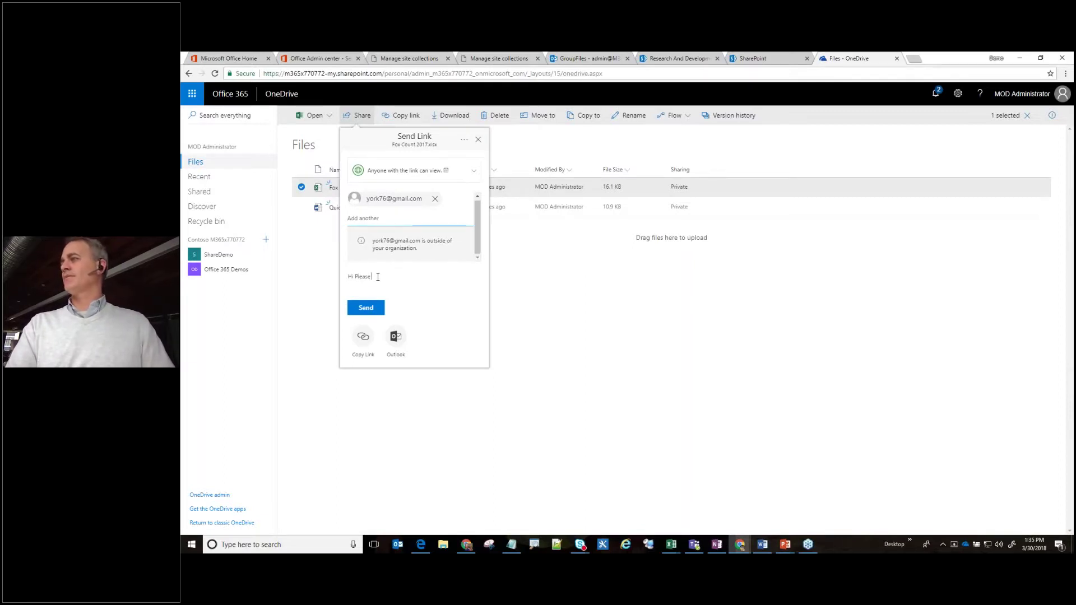
pyautogui.write('review the f')
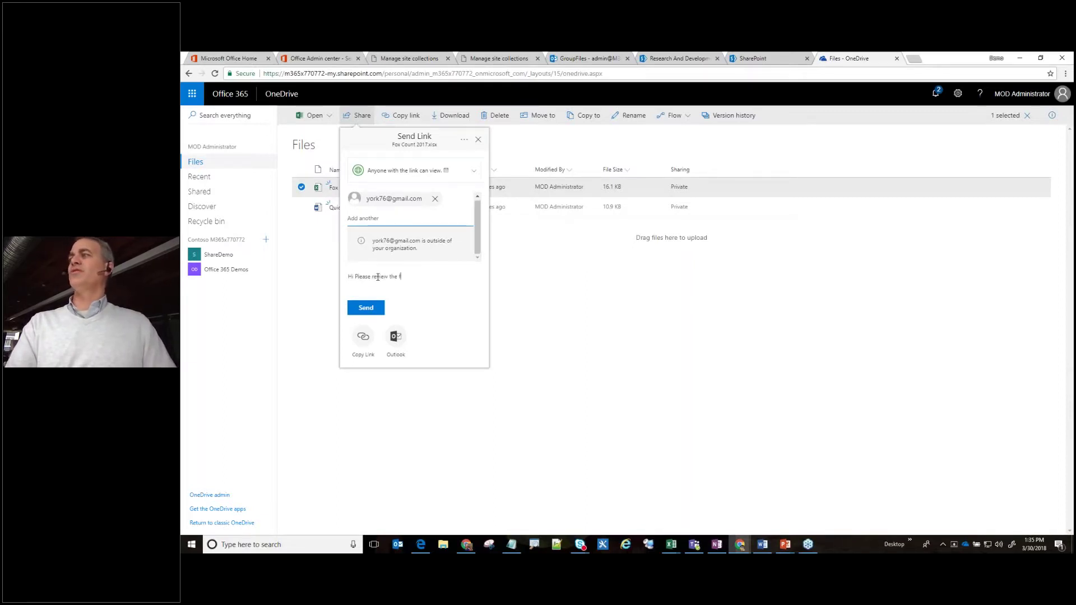
pyautogui.write('ollow doc.')
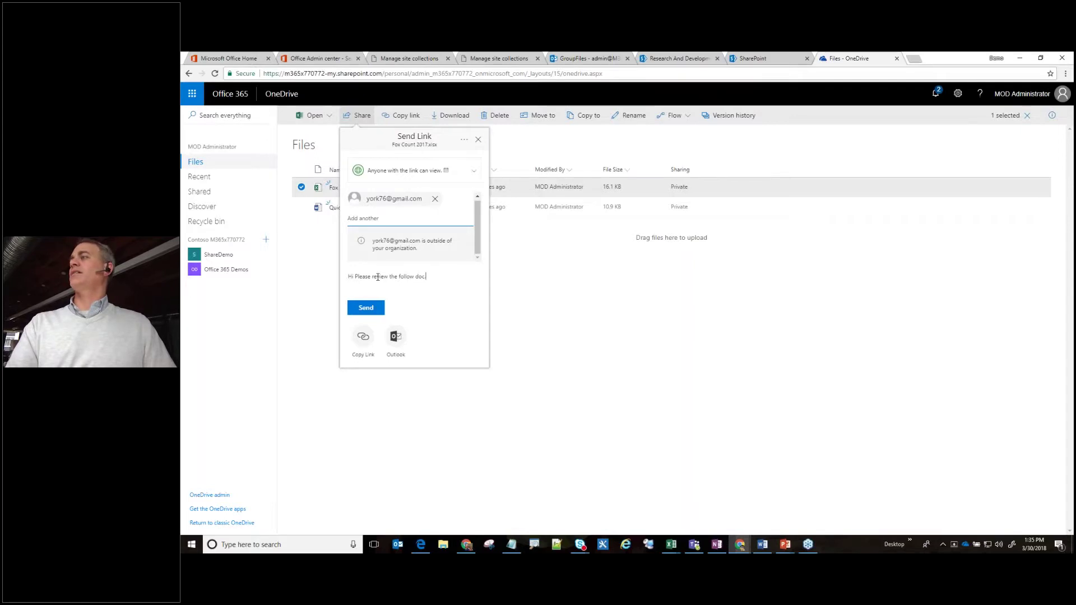
pyautogui.click(371, 313)
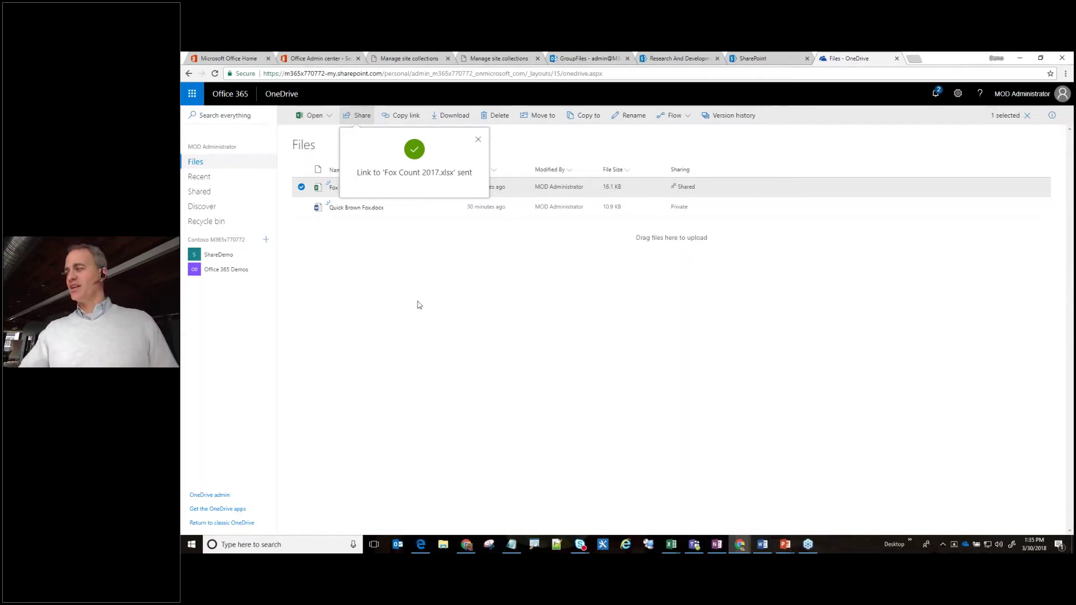
pyautogui.click(785, 544)
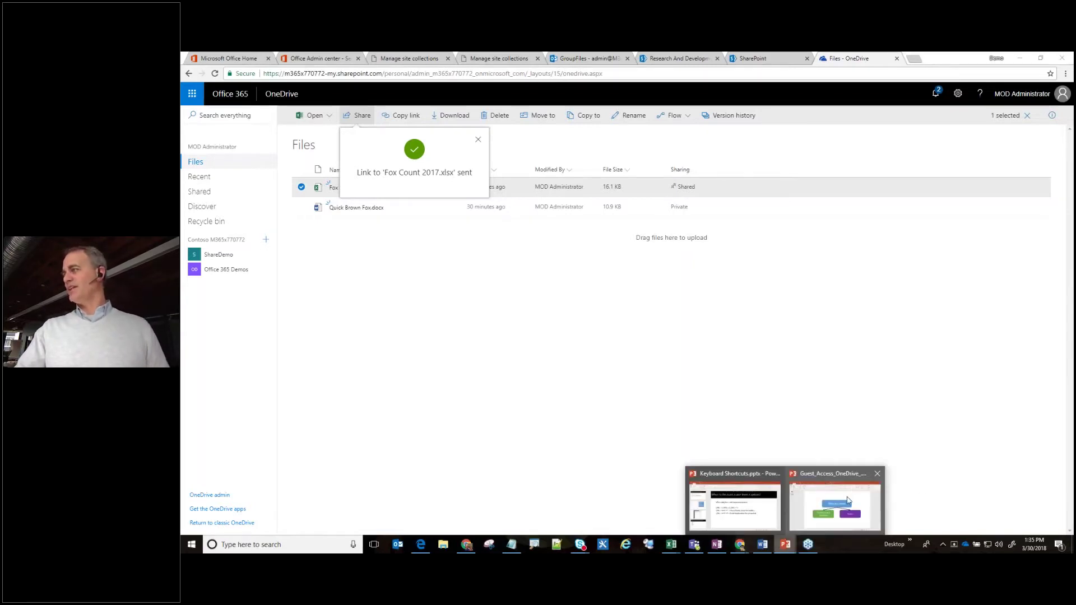
# Bring up Guest_Access_OneDrive_.pptx at slide 2, the Office 365 Tenant diagram.
pyautogui.click(821, 486)
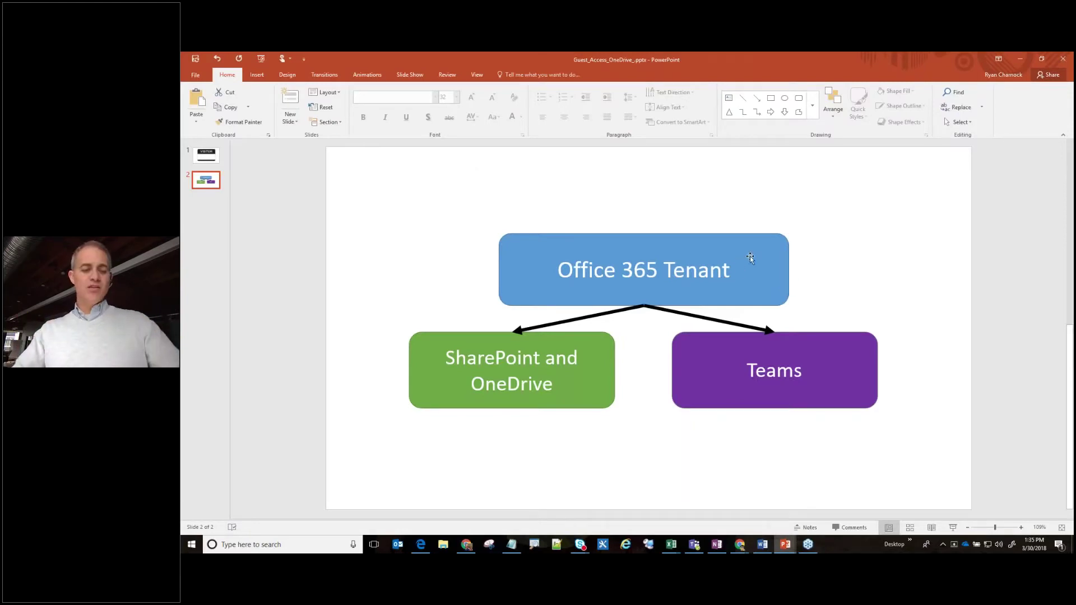
pyautogui.moveTo(777, 249); pyautogui.dragTo(895, 201)
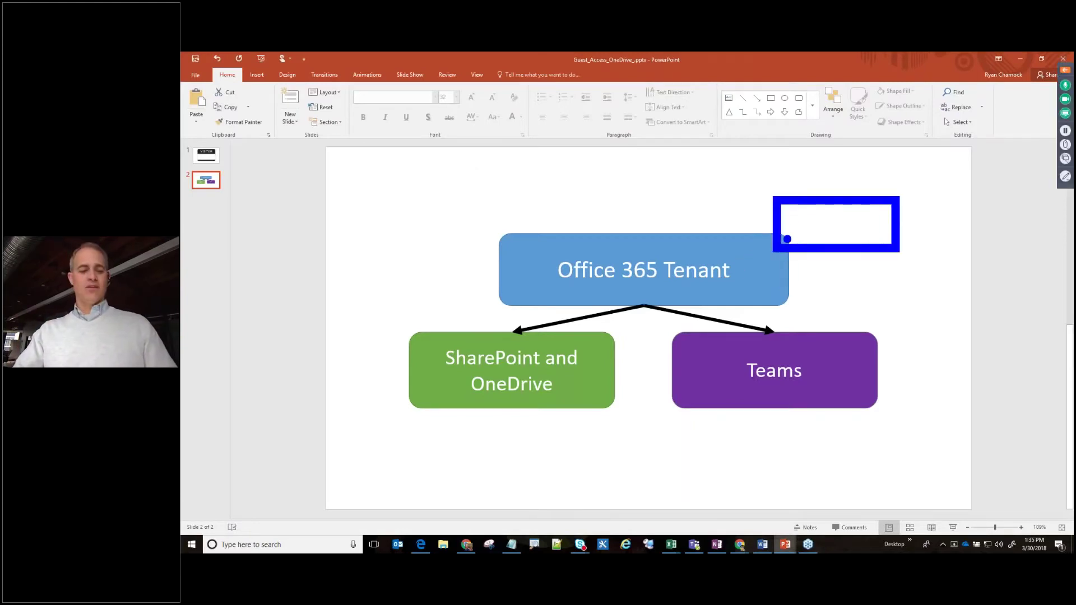
pyautogui.press('Escape')
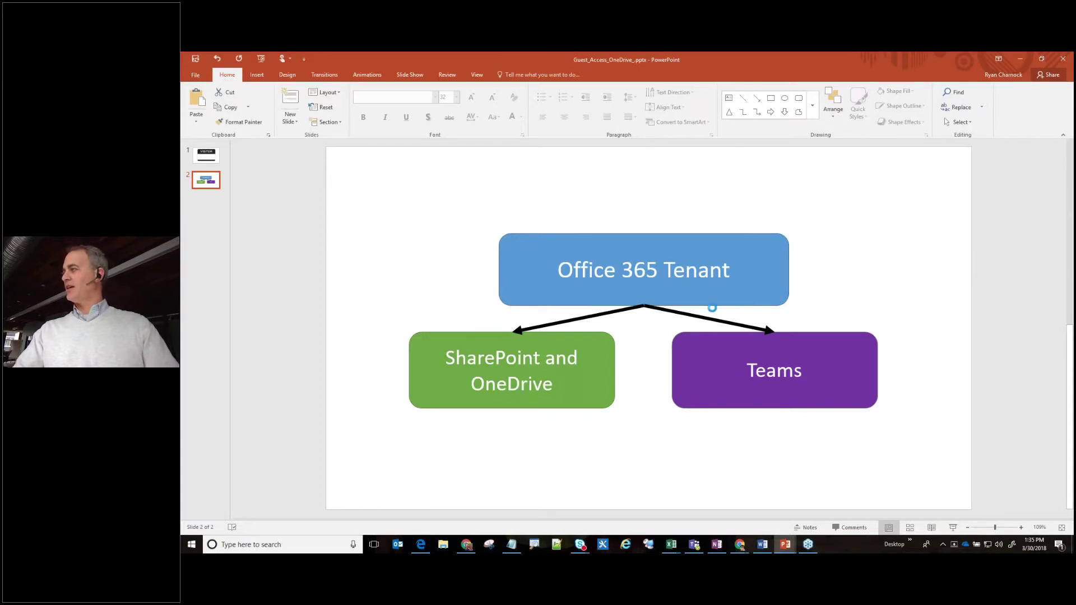
pyautogui.hotkey('ctrl', 'p')
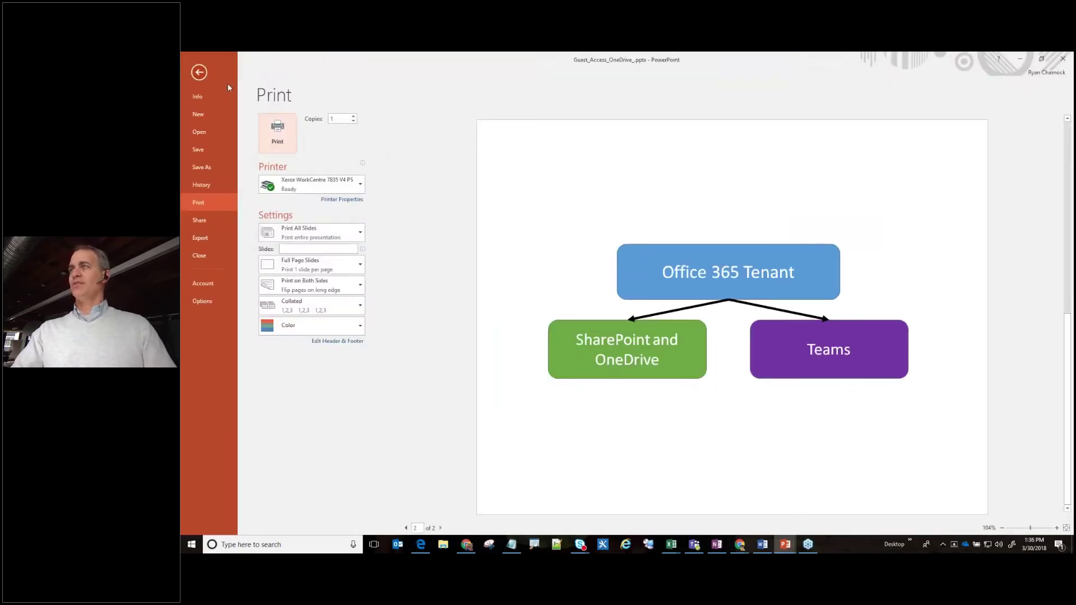
pyautogui.click(199, 72)
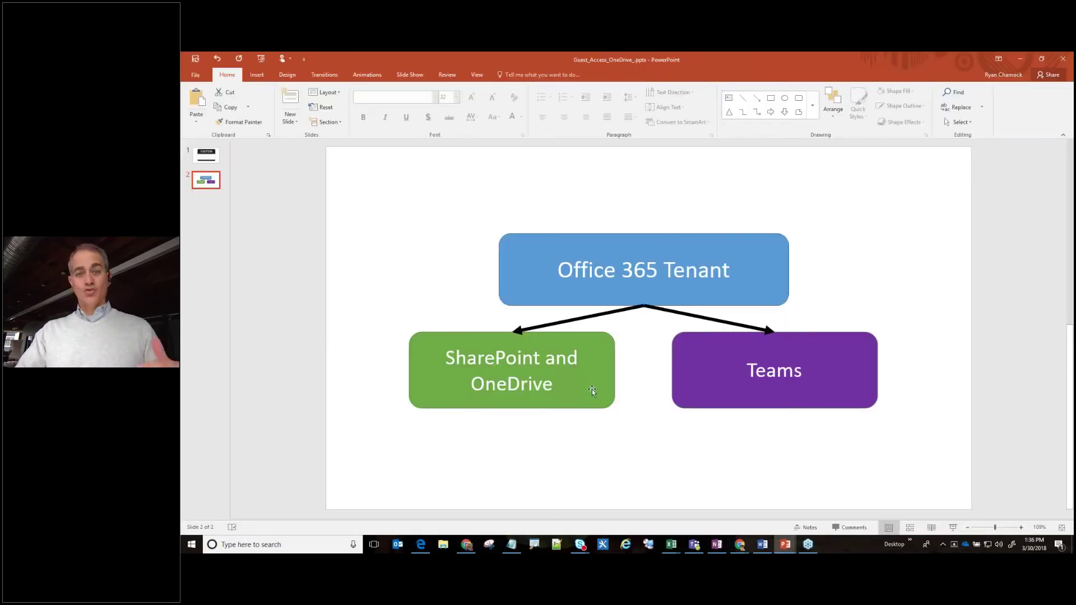